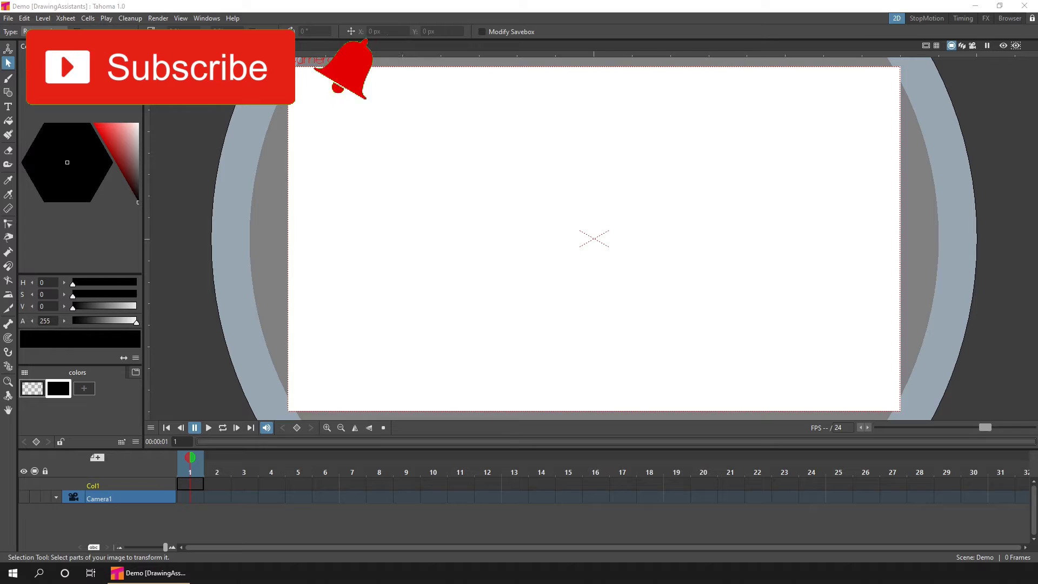
# - Create level A in Col1 and brush an S-curve, a looping wavy curve, an oval and a long horizontal stroke
pyautogui.hotkey('alt', 'n')
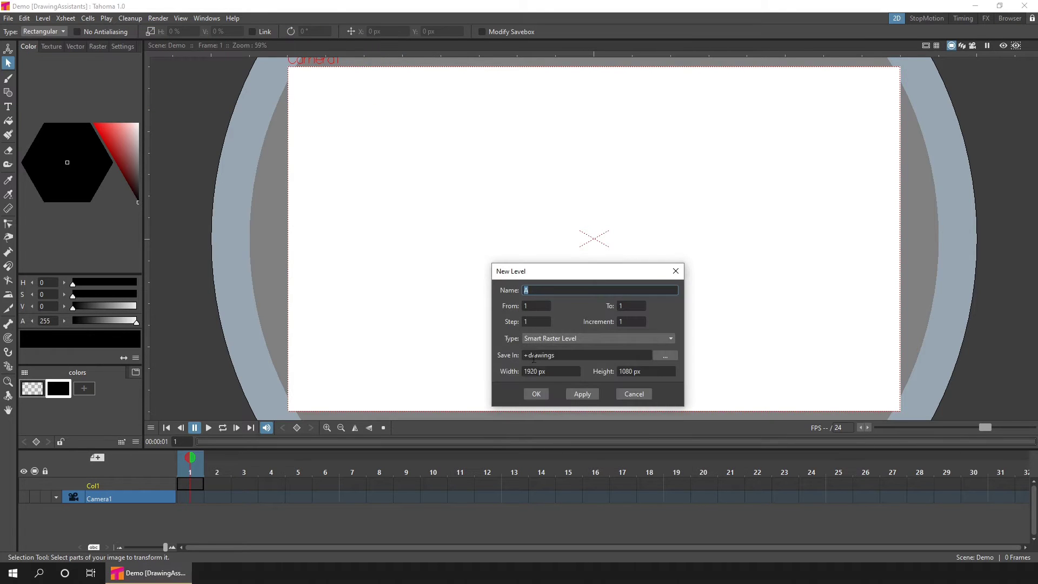
pyautogui.click(534, 392)
pyautogui.press('b')
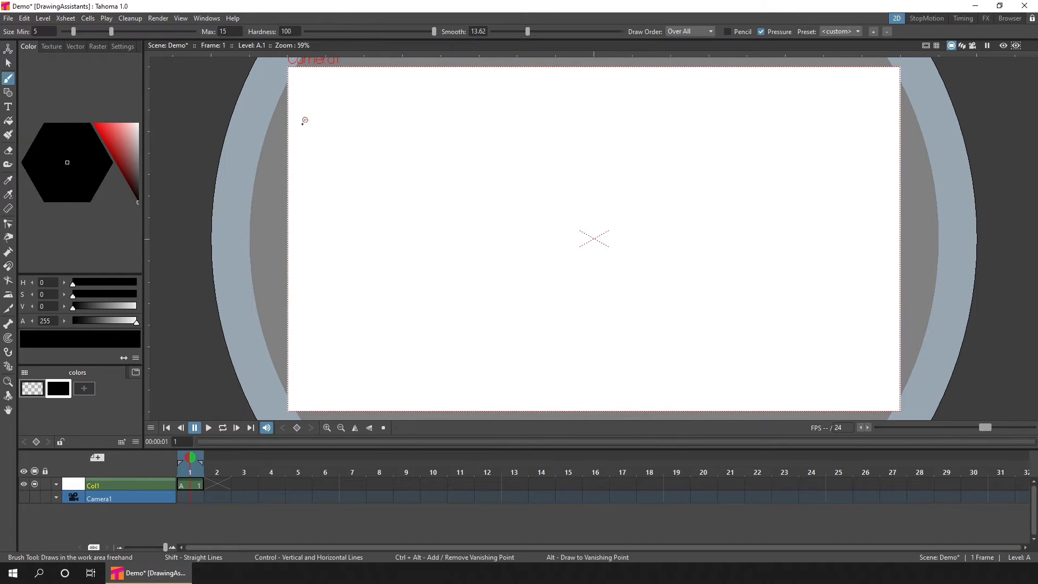
pyautogui.moveTo(307, 121)
pyautogui.mouseDown()
pyautogui.moveTo(340, 136)
pyautogui.moveTo(372, 96)
pyautogui.mouseUp()
pyautogui.click(438, 128)
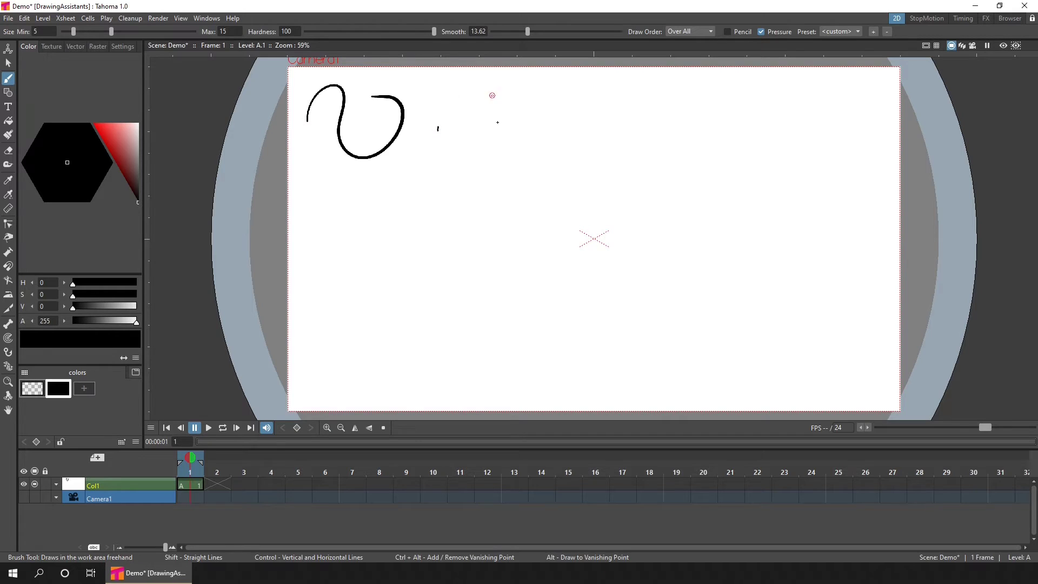
pyautogui.moveTo(492, 95)
pyautogui.mouseDown()
pyautogui.moveTo(567, 83)
pyautogui.moveTo(568, 130)
pyautogui.mouseUp()
pyautogui.moveTo(705, 90)
pyautogui.mouseDown()
pyautogui.moveTo(646, 138)
pyautogui.moveTo(660, 120)
pyautogui.mouseUp()
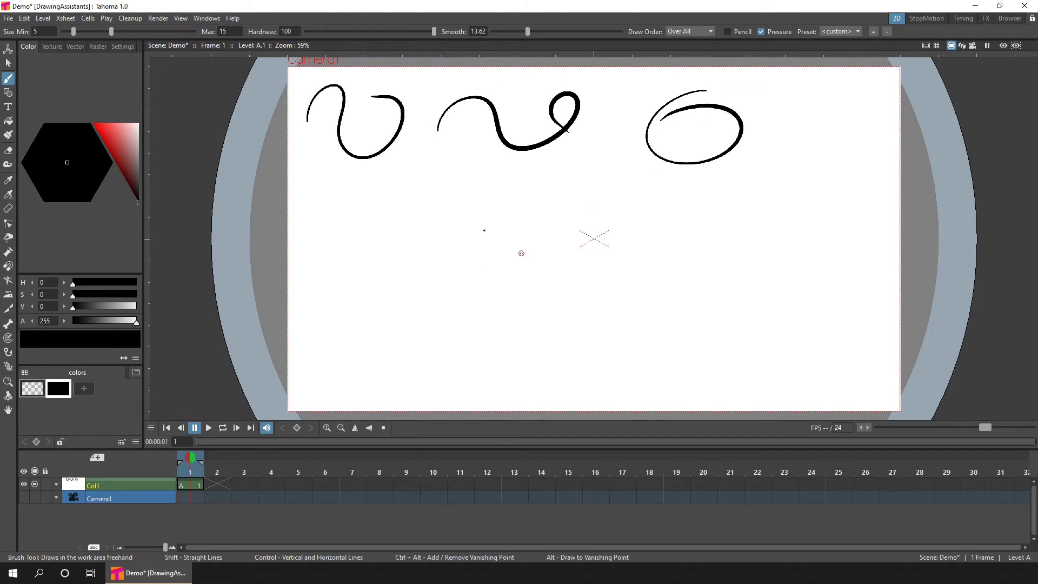
pyautogui.moveTo(324, 190); pyautogui.dragTo(532, 187)
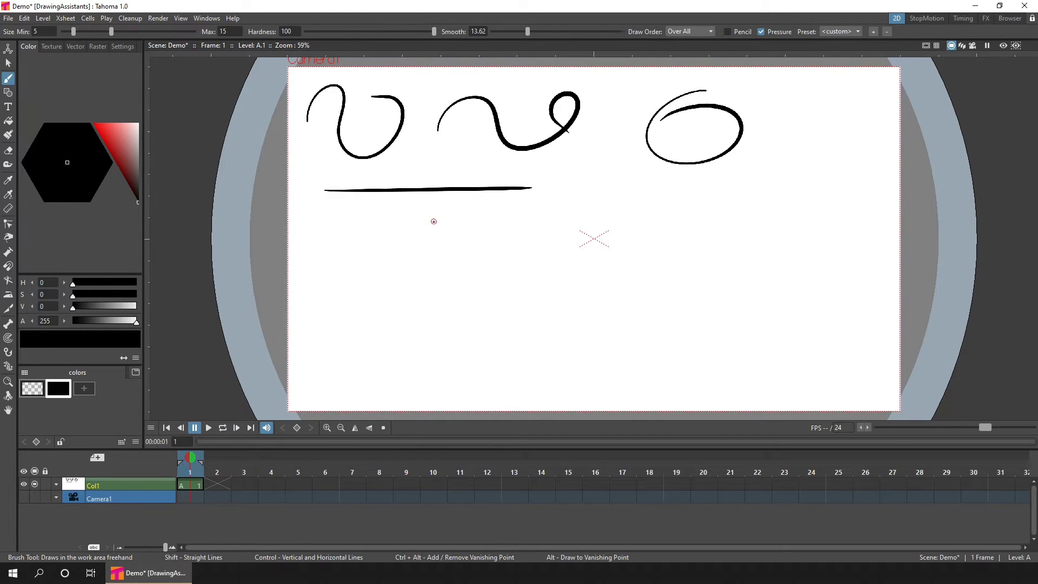
# - With the Geometry tool on Line, draw thin left diagonals, two horizontals, a vertical and a down-right diagonal
pyautogui.click(8, 93)
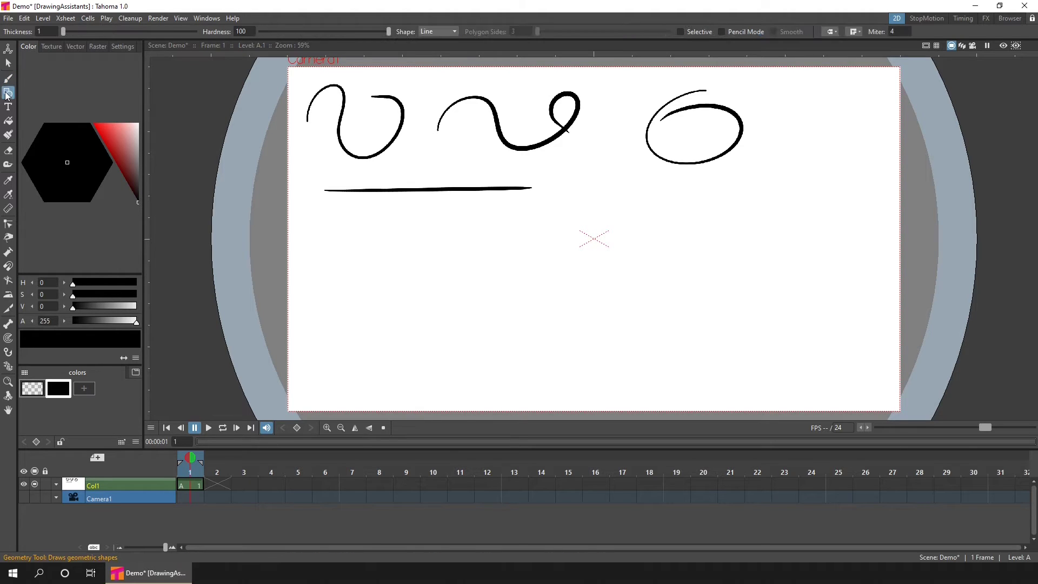
pyautogui.click(439, 32)
pyautogui.click(439, 32)
pyautogui.moveTo(320, 234)
pyautogui.mouseDown()
pyautogui.moveTo(442, 193)
pyautogui.moveTo(329, 273)
pyautogui.moveTo(378, 323)
pyautogui.moveTo(312, 369)
pyautogui.mouseUp()
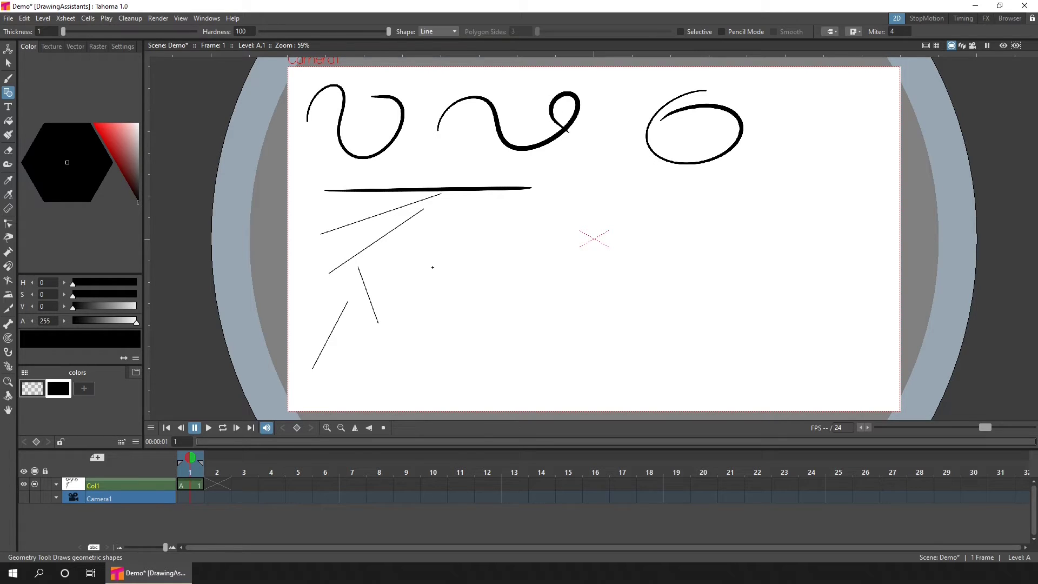
pyautogui.moveTo(414, 281); pyautogui.dragTo(574, 280)
pyautogui.moveTo(417, 298); pyautogui.dragTo(417, 392)
pyautogui.moveTo(429, 297)
pyautogui.mouseDown()
pyautogui.moveTo(551, 387)
pyautogui.moveTo(534, 401)
pyautogui.mouseUp()
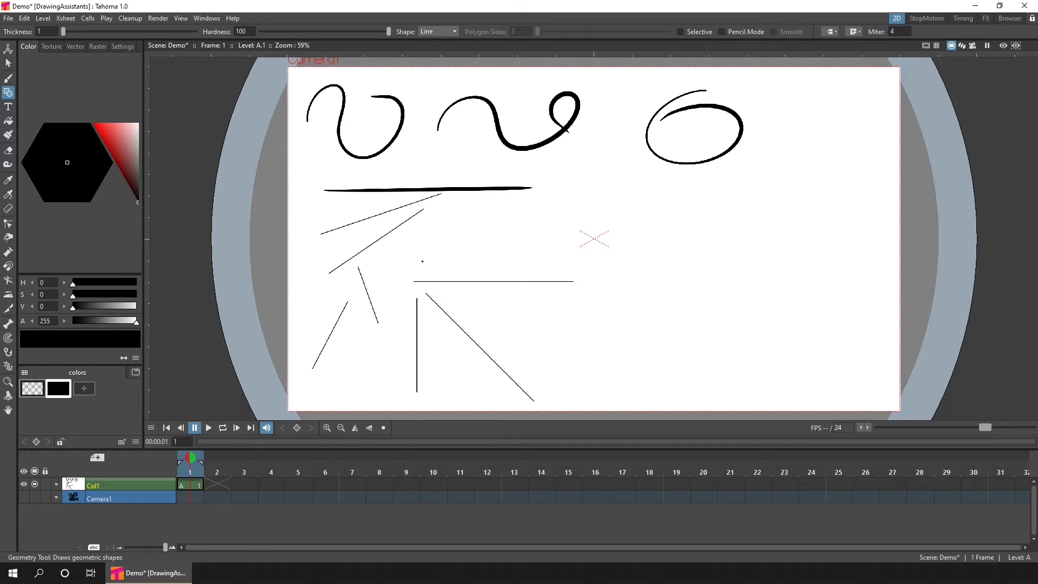
pyautogui.moveTo(440, 268); pyautogui.dragTo(564, 269)
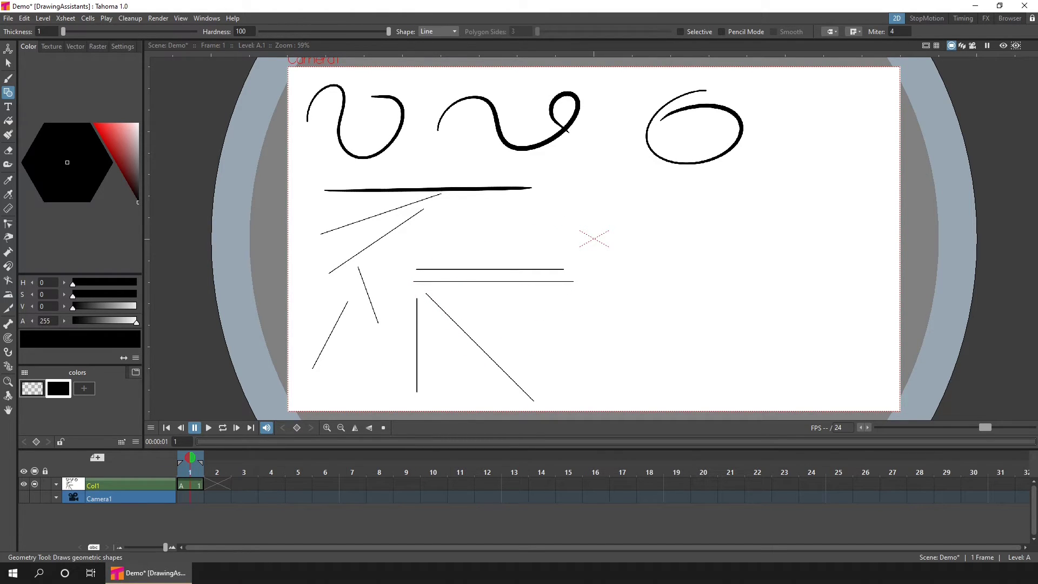
# - Brush curves joining the horizontals' right end and the diagonal's end, then save the scene
pyautogui.click(8, 79)
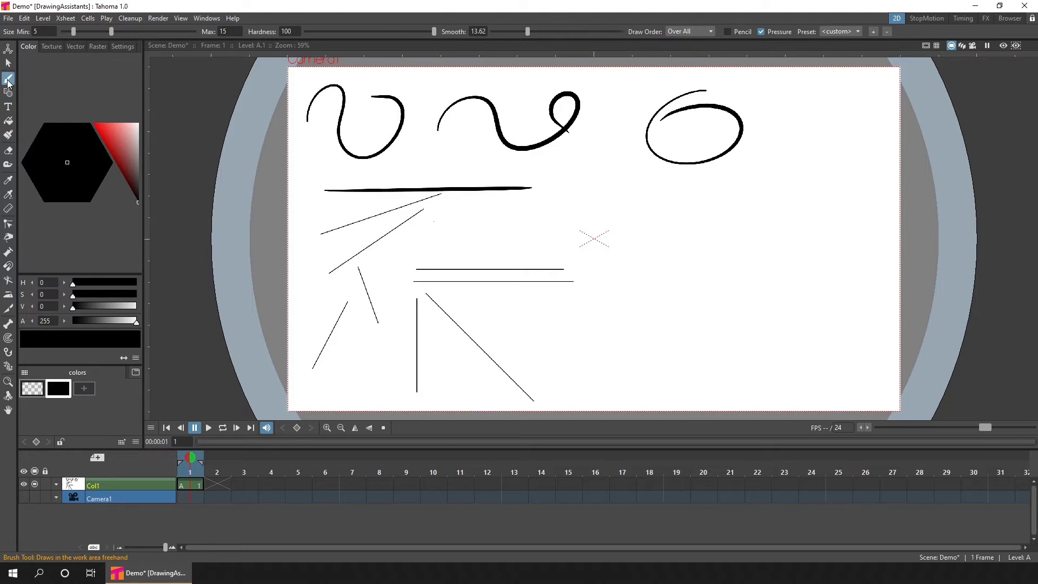
pyautogui.moveTo(562, 269); pyautogui.dragTo(569, 313)
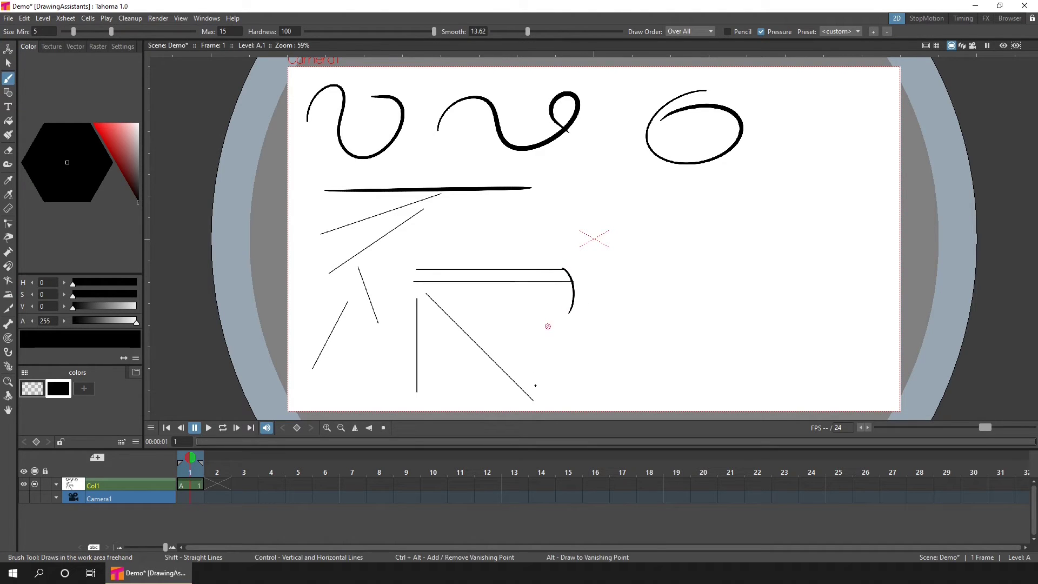
pyautogui.moveTo(533, 400); pyautogui.dragTo(532, 344)
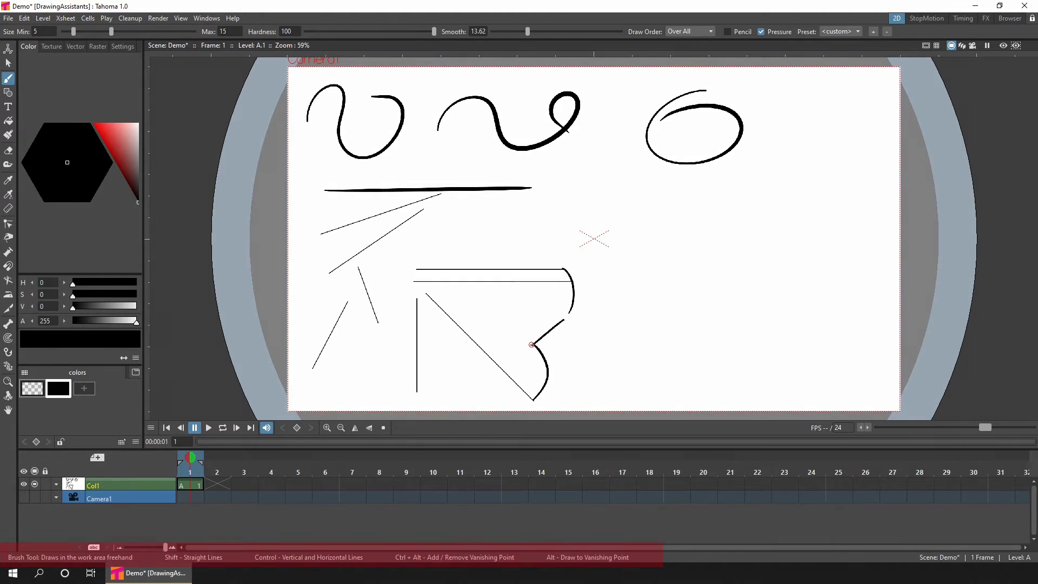
pyautogui.hotkey('ctrl', 's')
# - On frame 2, brush four thin straight lines and a rounded box outline, then save
pyautogui.click(218, 485)
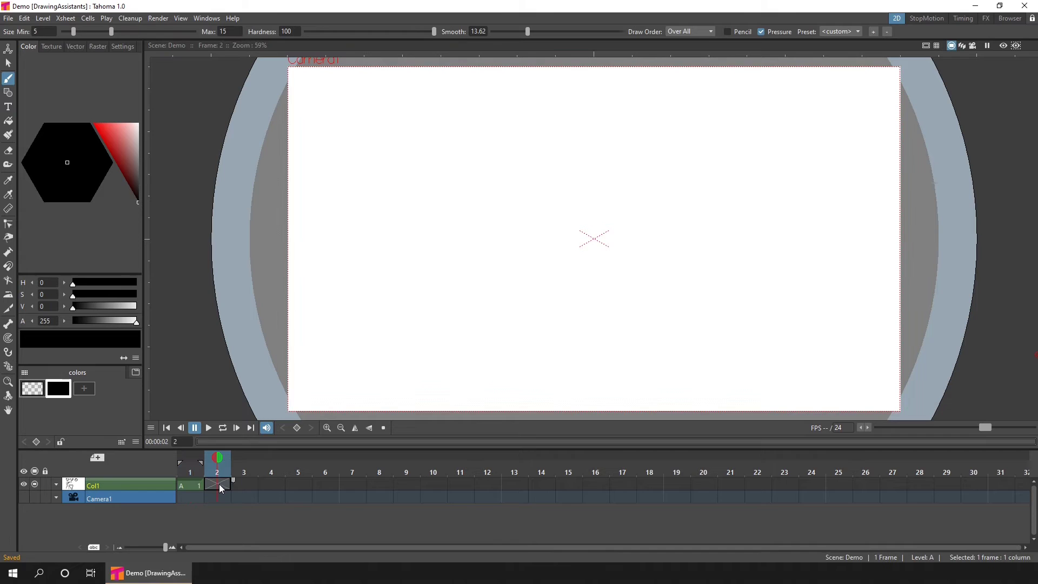
pyautogui.press('g')
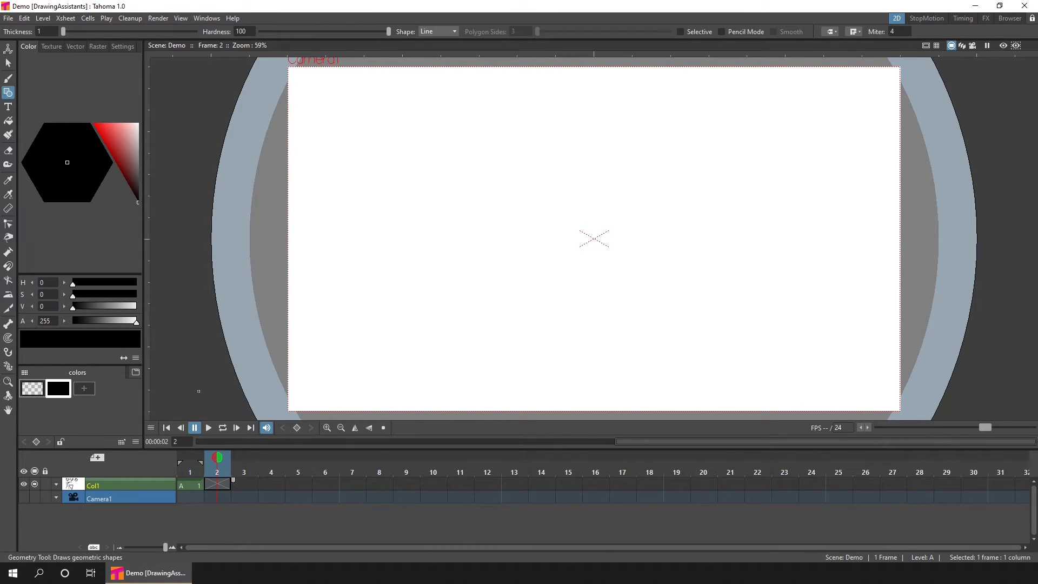
pyautogui.press('b')
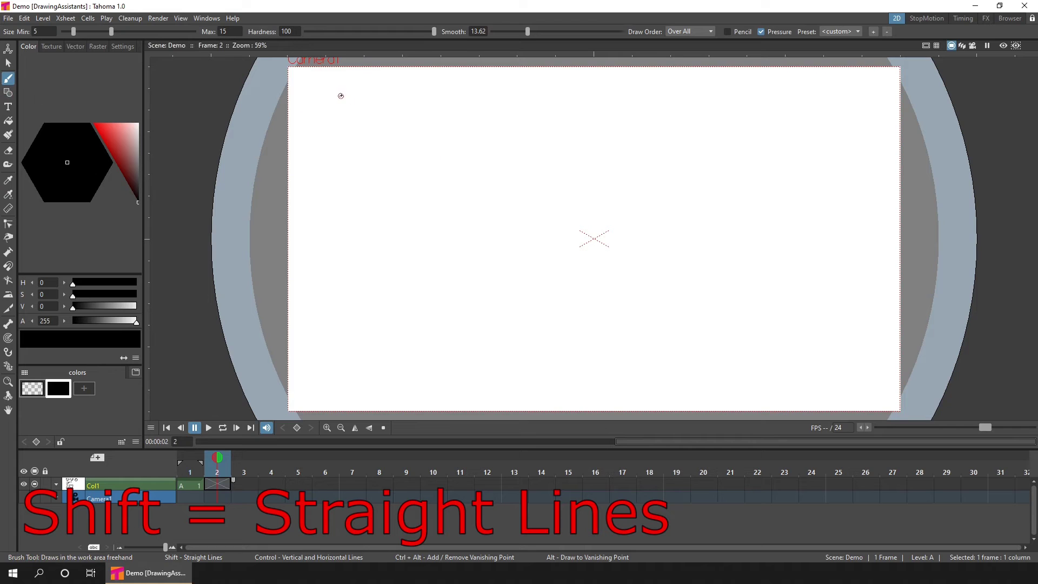
pyautogui.moveTo(341, 95)
pyautogui.mouseDown()
pyautogui.moveTo(468, 86)
pyautogui.moveTo(378, 109)
pyautogui.moveTo(472, 129)
pyautogui.mouseUp()
pyautogui.moveTo(340, 120); pyautogui.dragTo(433, 143)
pyautogui.moveTo(308, 82); pyautogui.dragTo(320, 212)
pyautogui.moveTo(334, 156); pyautogui.dragTo(415, 174)
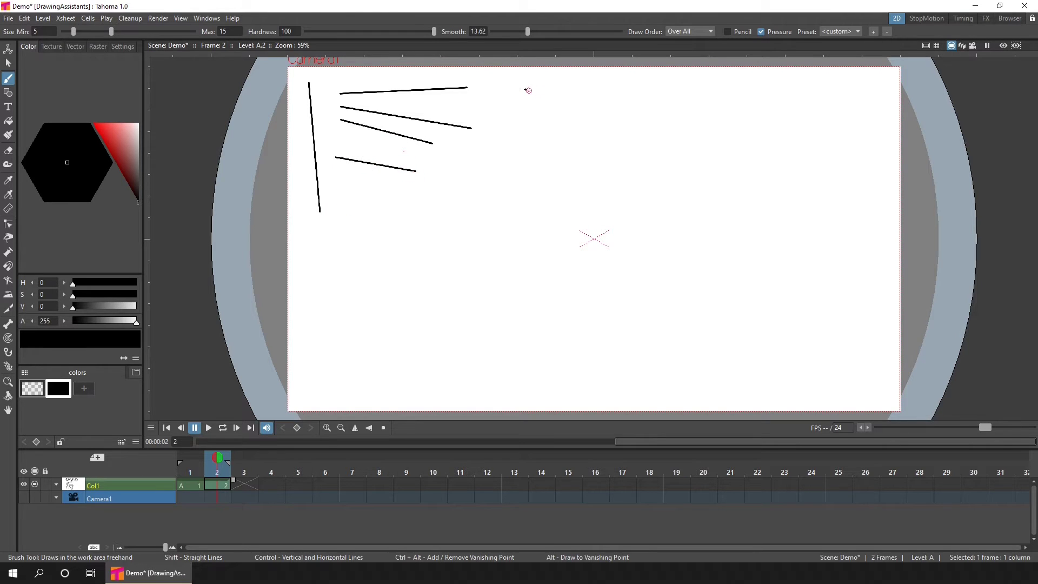
pyautogui.moveTo(538, 93)
pyautogui.mouseDown()
pyautogui.moveTo(696, 98)
pyautogui.moveTo(706, 207)
pyautogui.moveTo(691, 238)
pyautogui.moveTo(540, 234)
pyautogui.moveTo(543, 225)
pyautogui.moveTo(533, 234)
pyautogui.moveTo(535, 93)
pyautogui.mouseUp()
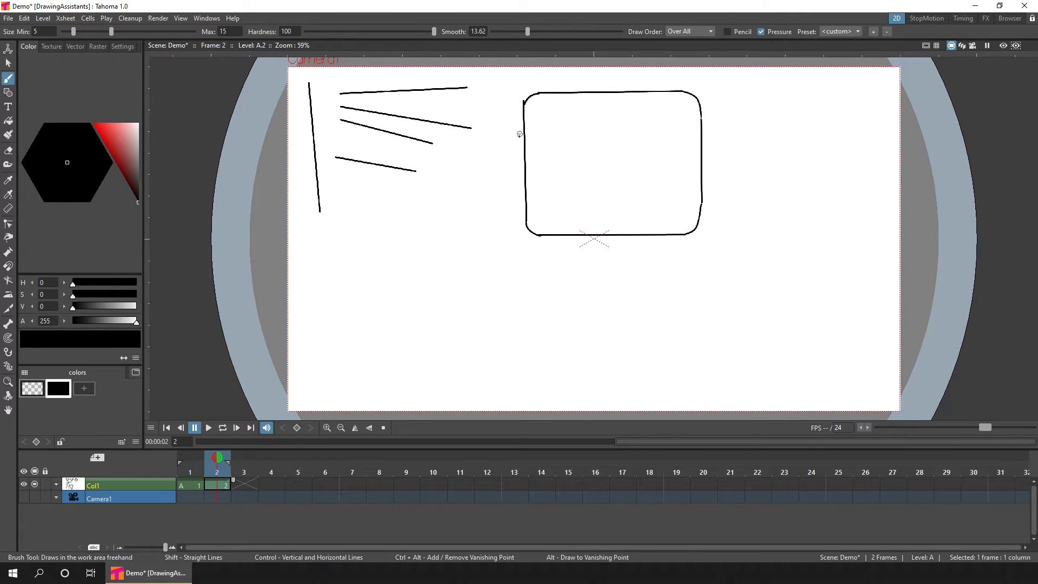
pyautogui.hotkey('ctrl', 's')
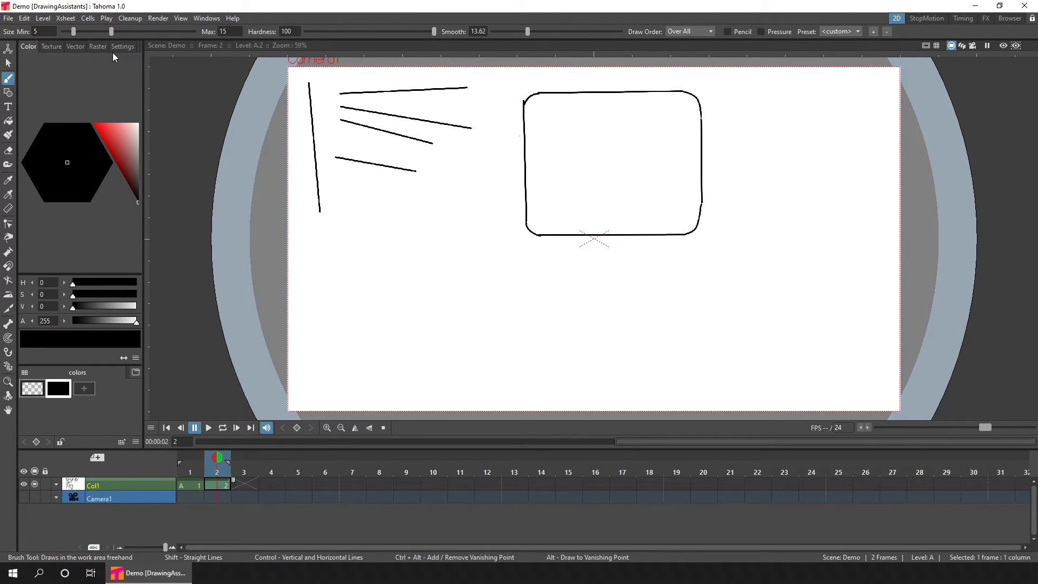
# - Add three thick straight diagonal strokes, two parallel and one going down-right, and save
pyautogui.moveTo(350, 255); pyautogui.dragTo(466, 173)
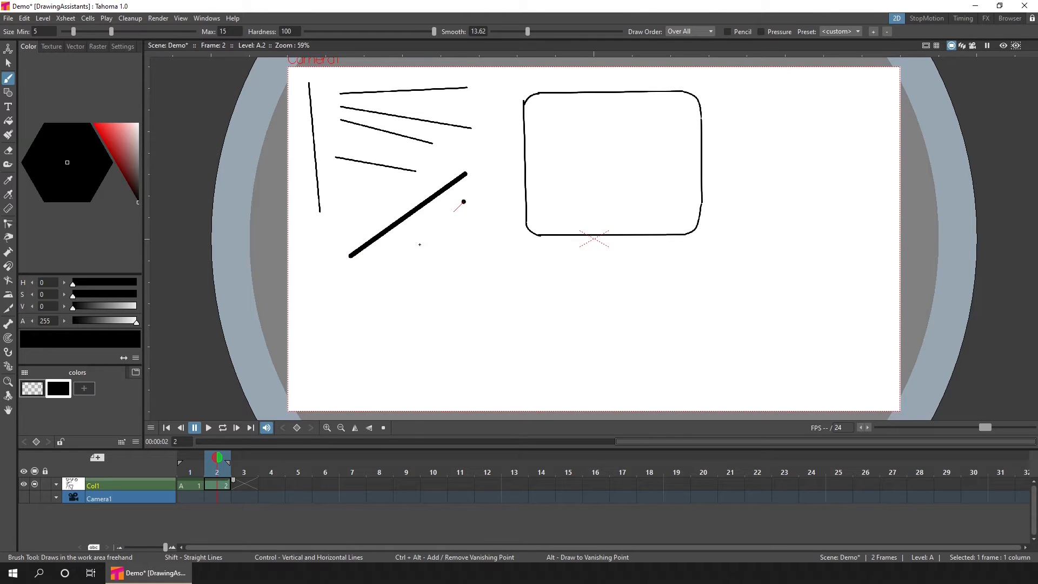
pyautogui.moveTo(420, 244); pyautogui.dragTo(378, 286)
pyautogui.moveTo(307, 250); pyautogui.dragTo(413, 362)
pyautogui.hotkey('ctrl', 's')
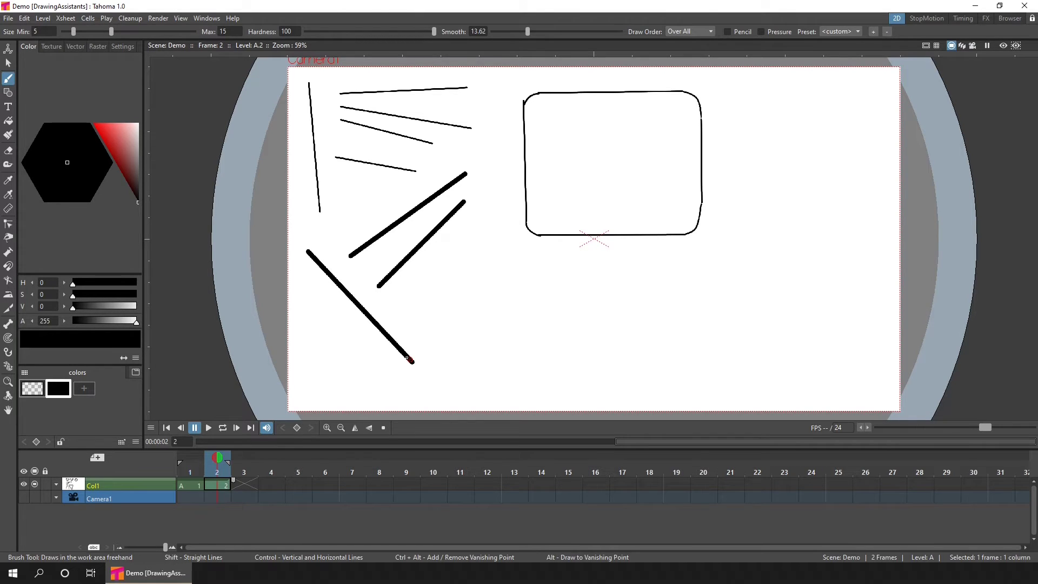
# - On frame 3, brush a constrained vertical, a horizontal and a 45-degree line at the left
pyautogui.click(244, 484)
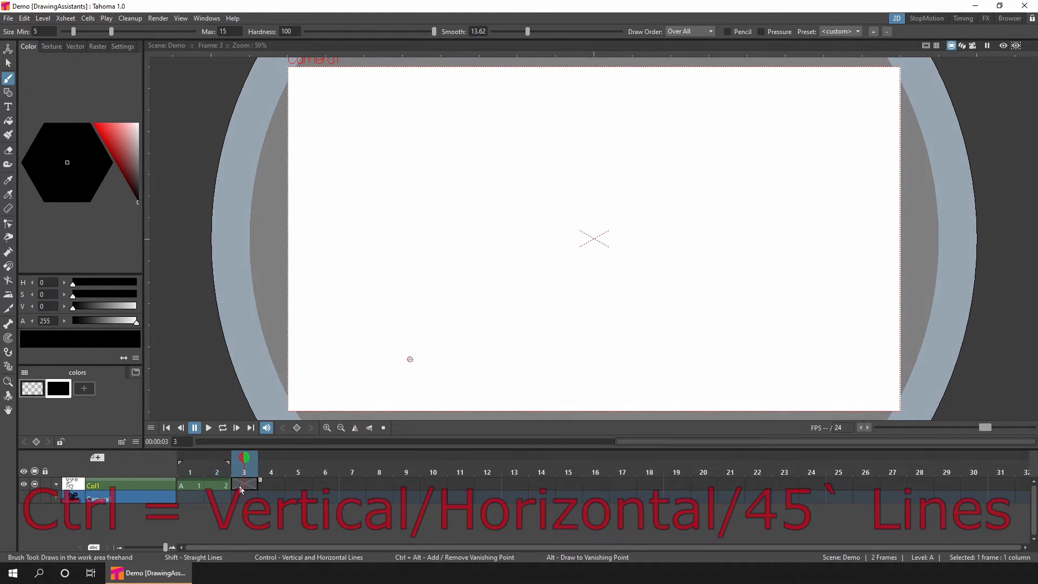
pyautogui.click(335, 90)
pyautogui.moveTo(335, 135); pyautogui.dragTo(335, 296)
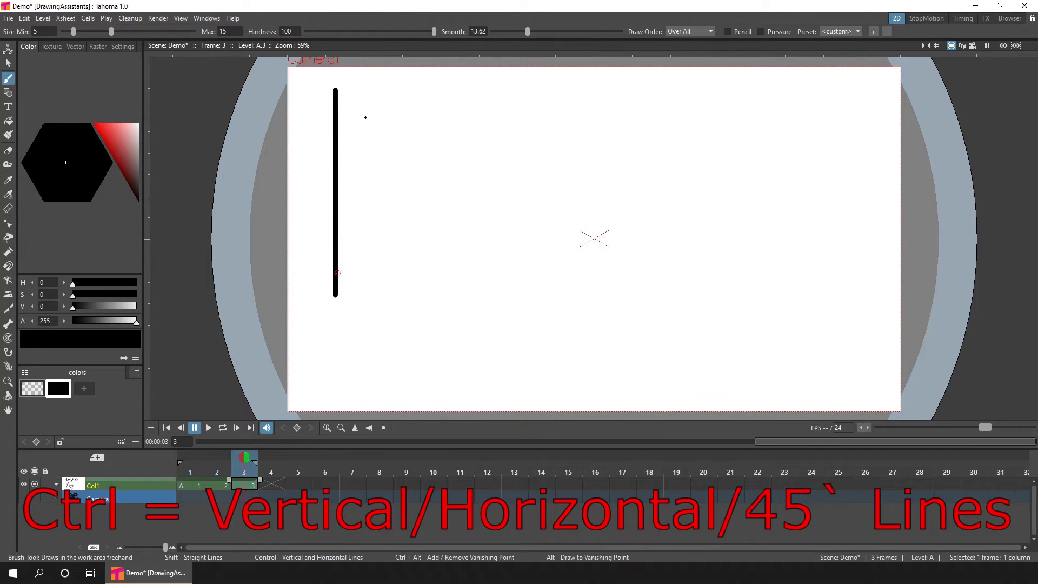
pyautogui.moveTo(359, 89); pyautogui.dragTo(520, 91)
pyautogui.moveTo(355, 100)
pyautogui.mouseDown()
pyautogui.moveTo(443, 190)
pyautogui.moveTo(496, 265)
pyautogui.mouseUp()
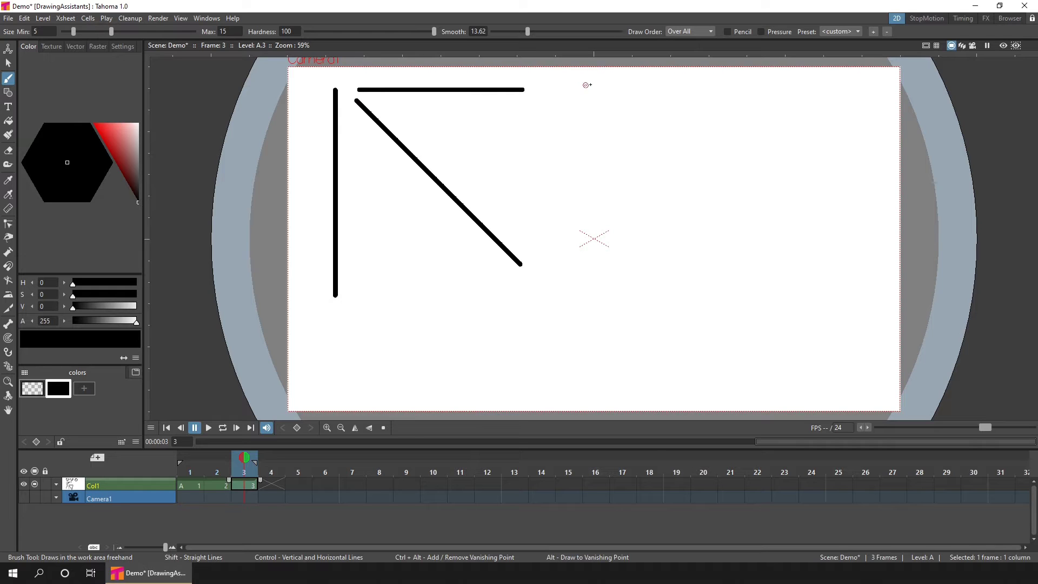
# - Draw a bowtie shape on the right from 45-degree and vertical lines and save the scene
pyautogui.moveTo(592, 81)
pyautogui.mouseDown()
pyautogui.moveTo(583, 279)
pyautogui.moveTo(724, 216)
pyautogui.moveTo(753, 177)
pyautogui.moveTo(780, 91)
pyautogui.moveTo(780, 194)
pyautogui.mouseUp()
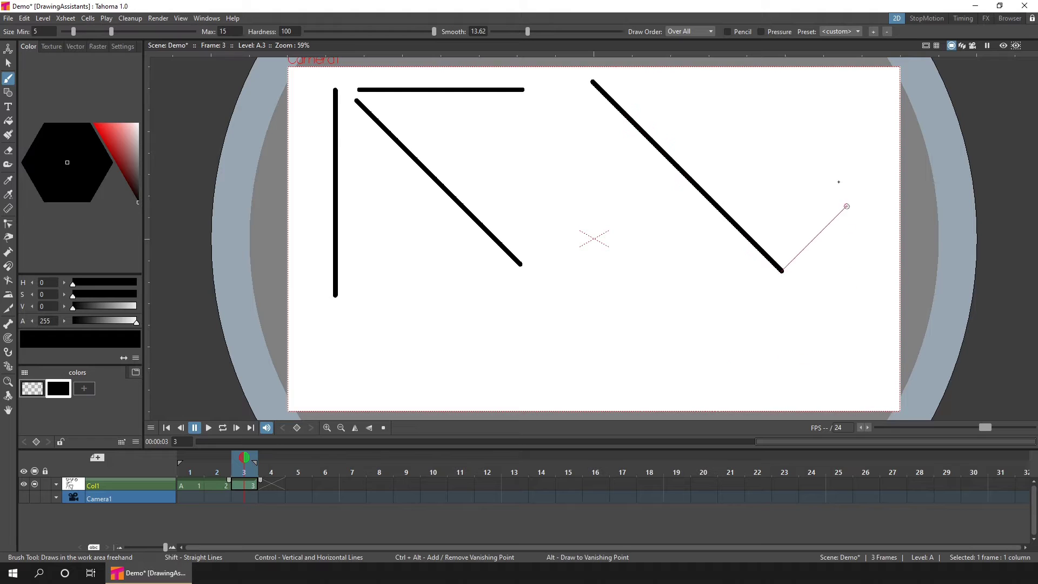
pyautogui.click(790, 109)
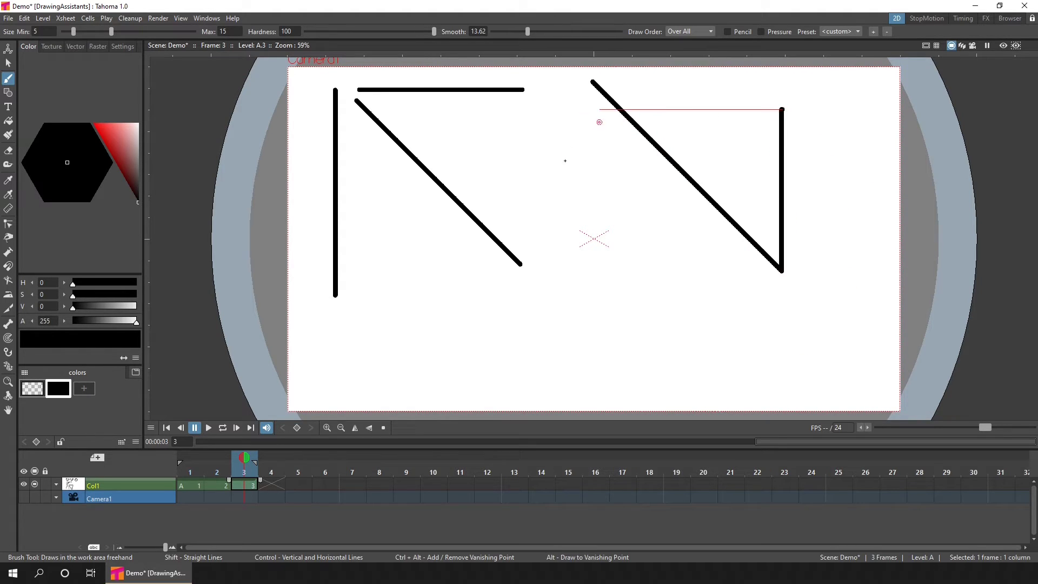
pyautogui.click(581, 278)
pyautogui.hotkey('ctrl', 's')
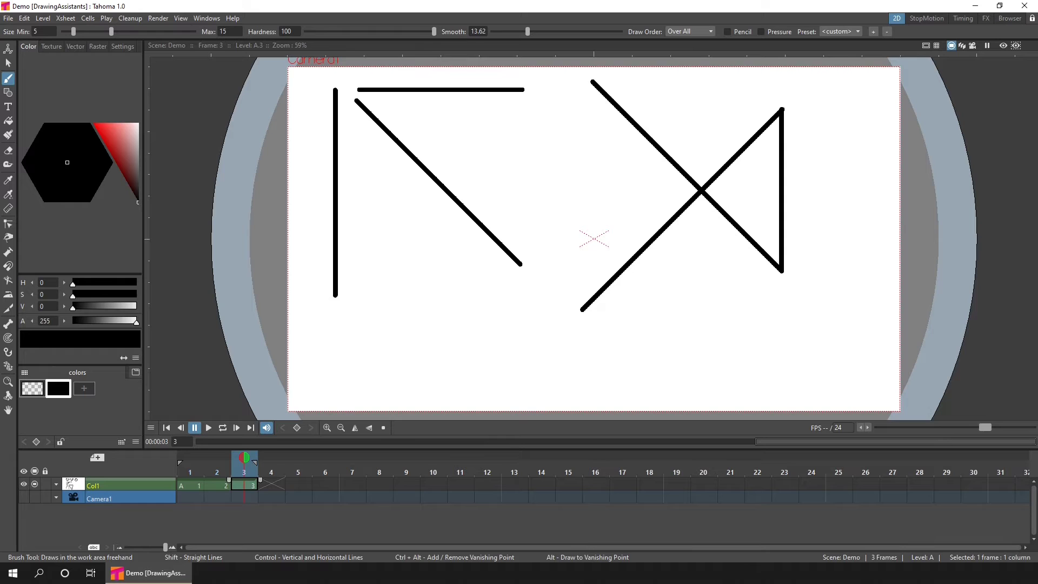
pyautogui.click(273, 485)
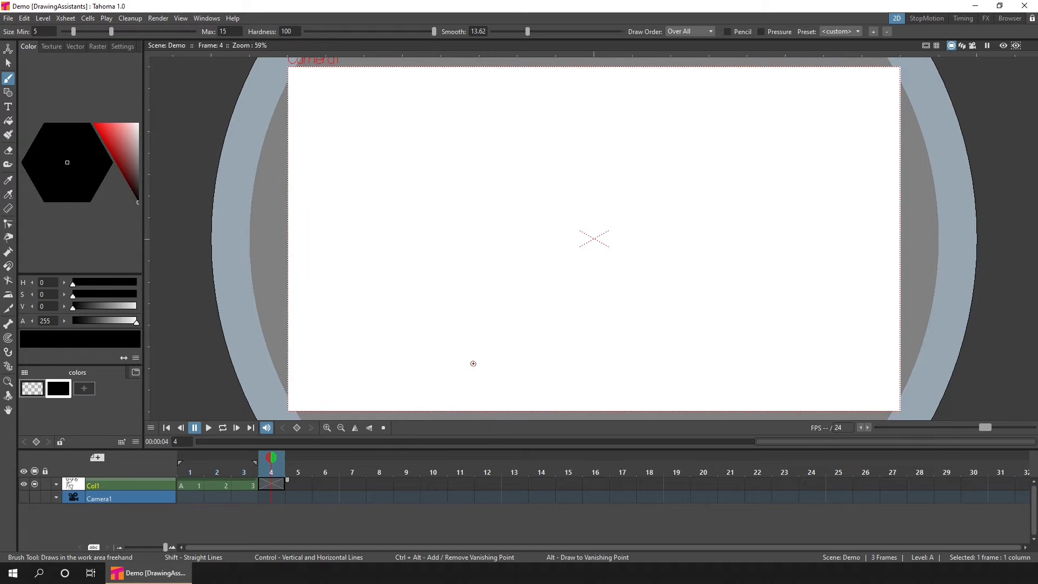
# - On frame 4, brush strokes radiating from the central vanishing point to the right, down, up and upper left
pyautogui.moveTo(475, 363); pyautogui.dragTo(585, 277)
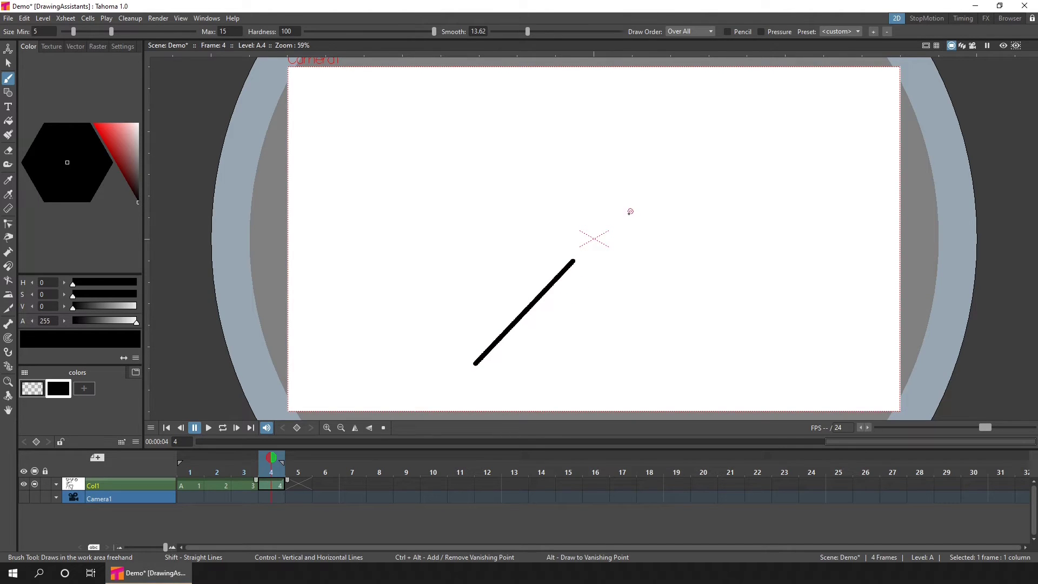
pyautogui.moveTo(624, 222); pyautogui.dragTo(806, 194)
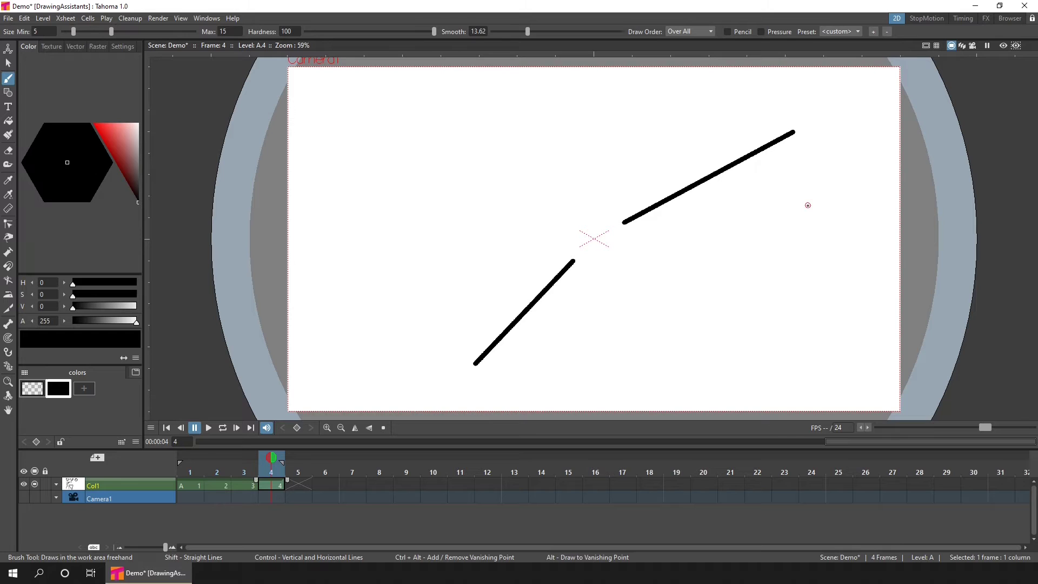
pyautogui.moveTo(625, 246); pyautogui.dragTo(733, 269)
pyautogui.moveTo(620, 274)
pyautogui.mouseDown()
pyautogui.moveTo(668, 334)
pyautogui.moveTo(594, 340)
pyautogui.mouseUp()
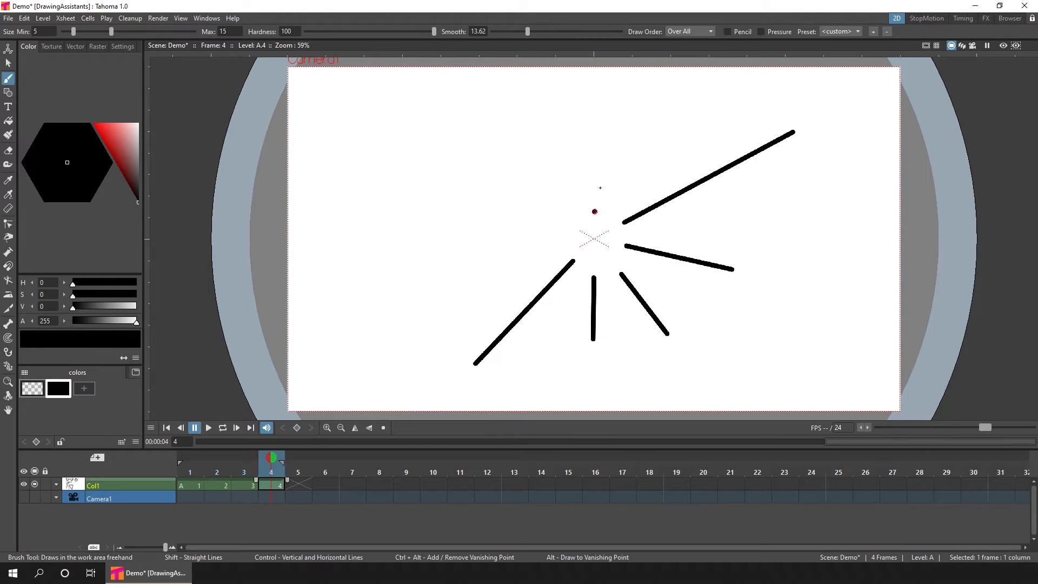
pyautogui.moveTo(595, 212); pyautogui.dragTo(596, 93)
pyautogui.moveTo(567, 216); pyautogui.dragTo(476, 141)
# - Add radiating strokes on the left and lower left, save the scene, and go to frame 5
pyautogui.moveTo(500, 218)
pyautogui.mouseDown()
pyautogui.moveTo(440, 217)
pyautogui.moveTo(385, 193)
pyautogui.mouseUp()
pyautogui.moveTo(442, 280)
pyautogui.mouseDown()
pyautogui.moveTo(395, 304)
pyautogui.moveTo(321, 313)
pyautogui.mouseUp()
pyautogui.moveTo(384, 353); pyautogui.dragTo(304, 396)
pyautogui.moveTo(349, 399); pyautogui.dragTo(327, 415)
pyautogui.hotkey('ctrl', 's')
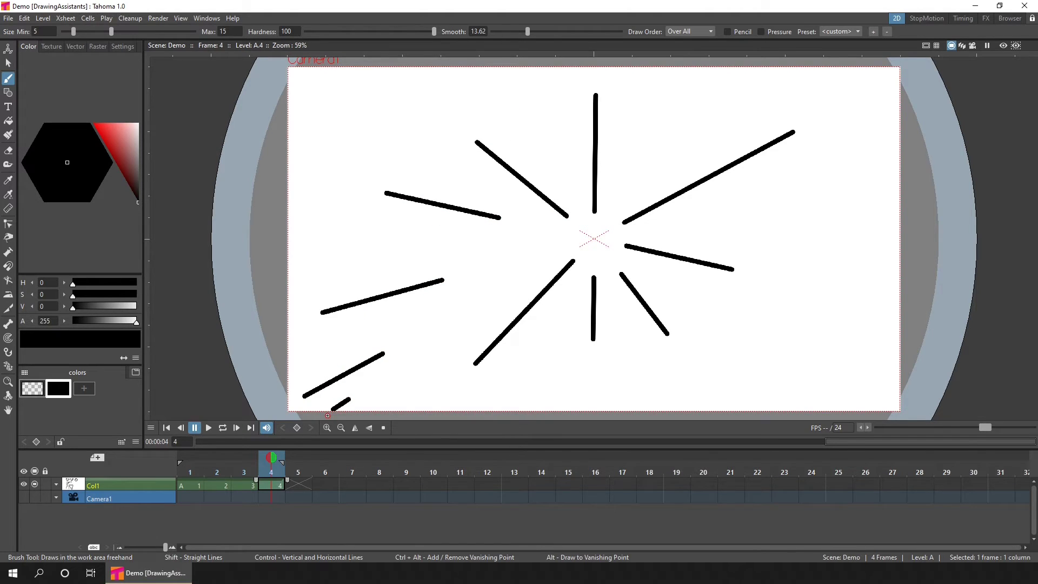
pyautogui.click(300, 484)
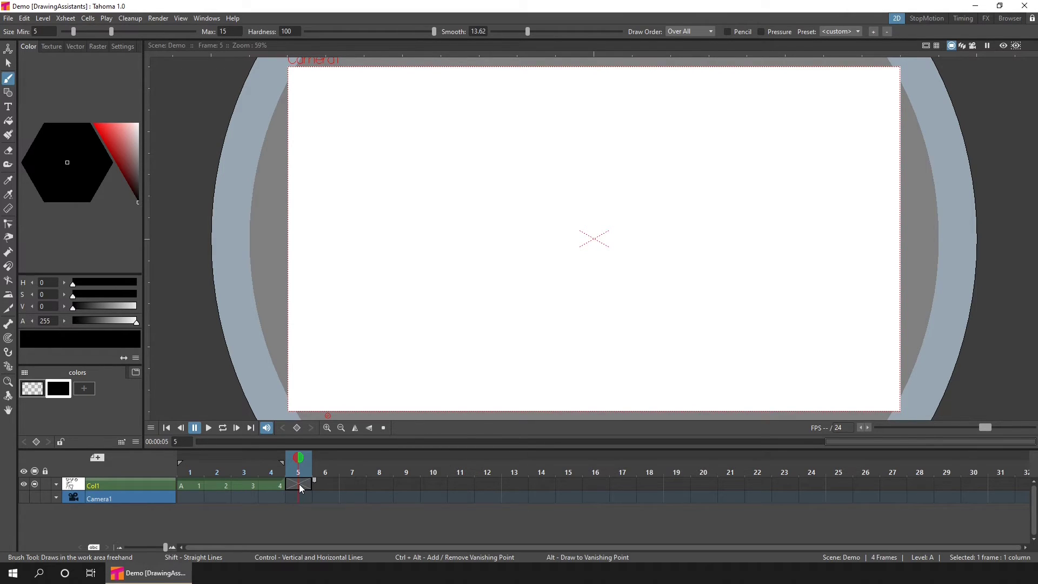
# - On frame 5, place an upper-left vanishing point, brush lines converging on it, and save
pyautogui.keyDown('ctrl'); pyautogui.keyDown('alt'); pyautogui.click(492, 146); pyautogui.keyUp('alt'); pyautogui.keyUp('ctrl')
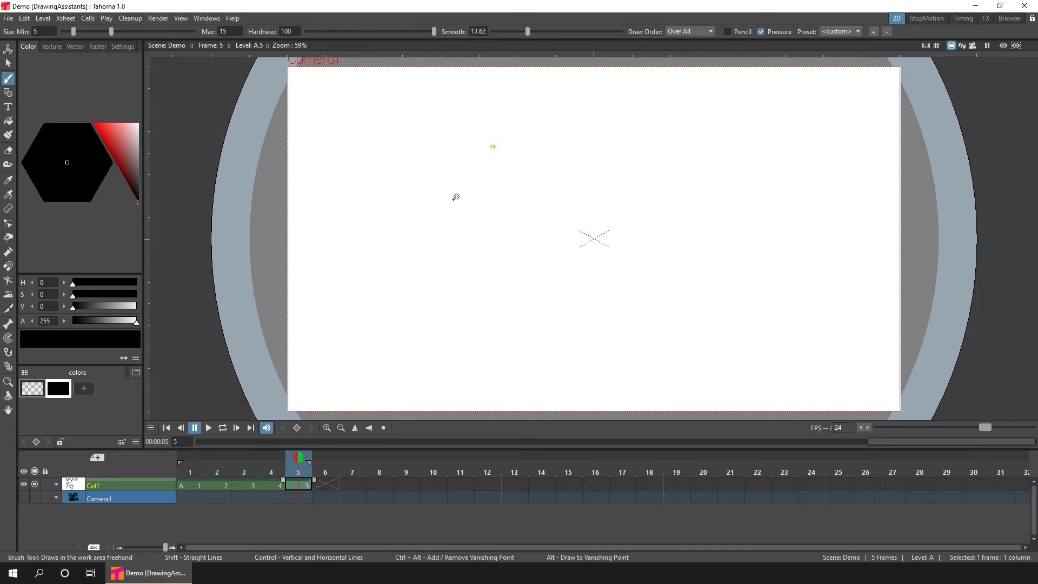
pyautogui.moveTo(451, 204); pyautogui.dragTo(478, 167)
pyautogui.moveTo(490, 212)
pyautogui.mouseDown()
pyautogui.moveTo(491, 172)
pyautogui.moveTo(536, 194)
pyautogui.mouseUp()
pyautogui.moveTo(517, 147); pyautogui.dragTo(581, 148)
pyautogui.moveTo(513, 128)
pyautogui.mouseDown()
pyautogui.moveTo(558, 86)
pyautogui.moveTo(826, 93)
pyautogui.moveTo(879, 114)
pyautogui.mouseUp()
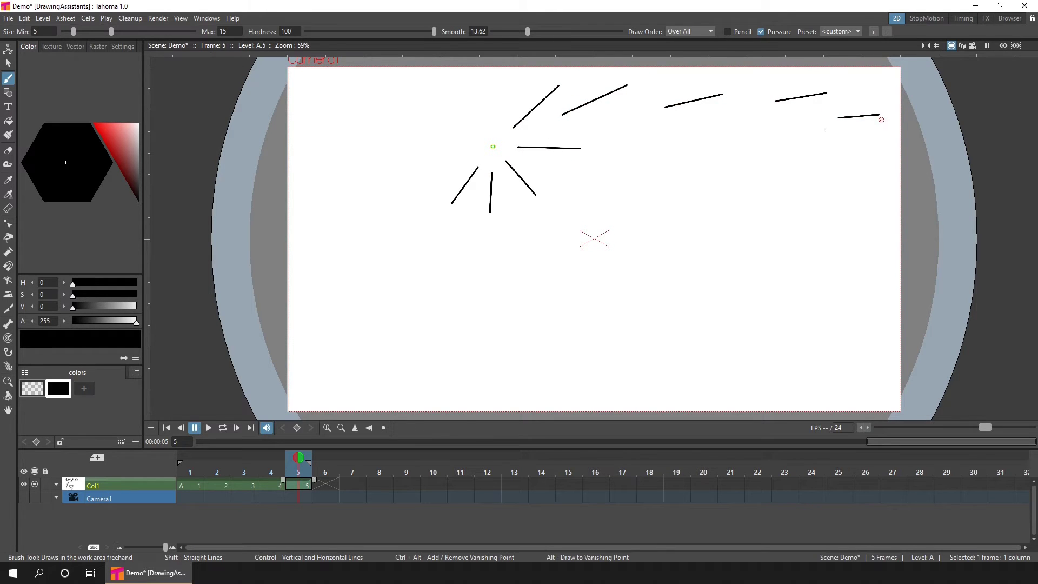
pyautogui.moveTo(775, 143); pyautogui.dragTo(877, 141)
pyautogui.moveTo(638, 155); pyautogui.dragTo(789, 163)
pyautogui.moveTo(691, 188); pyautogui.dragTo(562, 159)
pyautogui.hotkey('ctrl', 's')
# - On frame 6, draw a thin circle on the left with the Geometry tool set to Circle
pyautogui.press('.')
pyautogui.press('g')
pyautogui.click(439, 32)
pyautogui.click(433, 50)
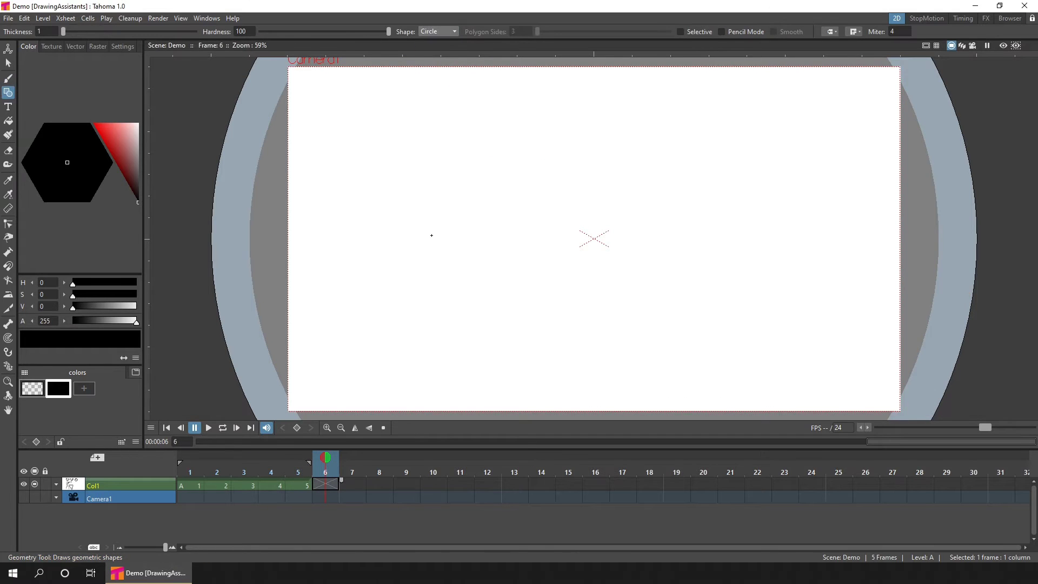
pyautogui.moveTo(430, 289); pyautogui.dragTo(469, 252)
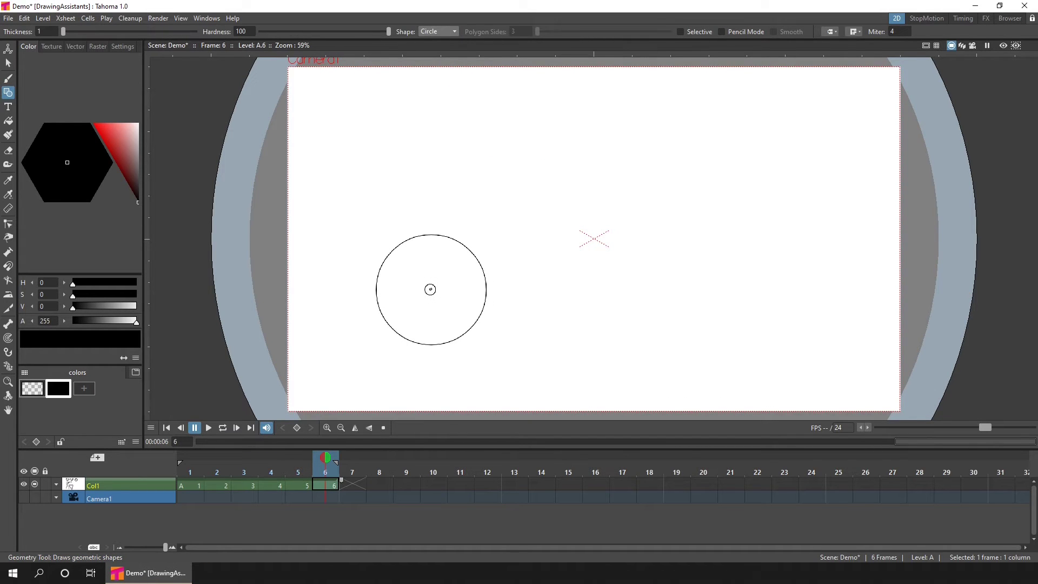
# - Brush the first wheel spokes from the circle's centre toward the right, bottom and top, and save
pyautogui.press('b')
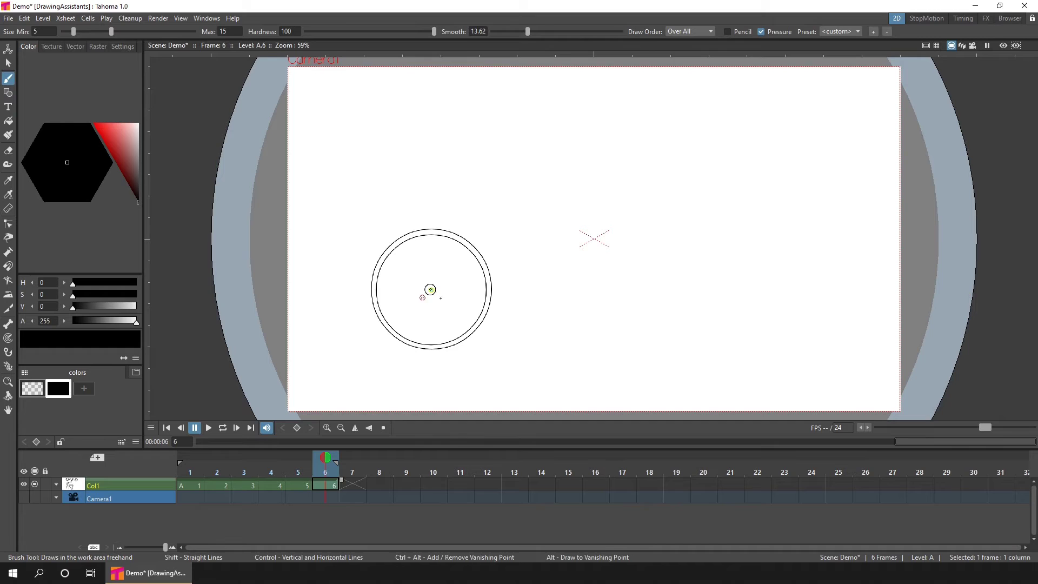
pyautogui.moveTo(434, 287)
pyautogui.mouseDown()
pyautogui.moveTo(473, 253)
pyautogui.moveTo(479, 317)
pyautogui.mouseUp()
pyautogui.moveTo(424, 343); pyautogui.dragTo(428, 287)
pyautogui.moveTo(422, 235); pyautogui.dragTo(430, 285)
pyautogui.hotkey('ctrl', 's')
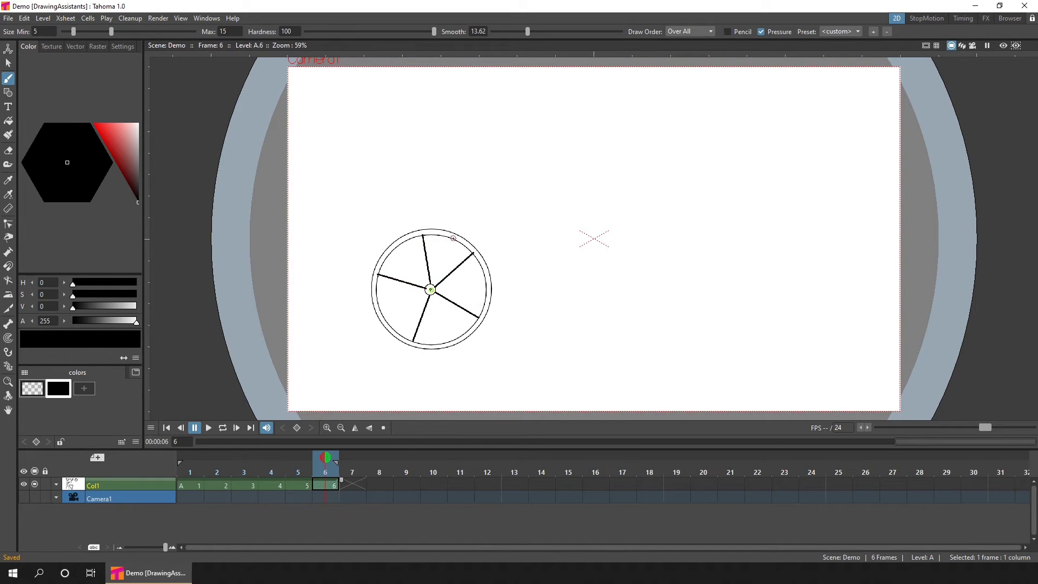
# - Add the remaining spokes, save, and add a horizontal guide from the vertical ruler
pyautogui.moveTo(453, 238); pyautogui.dragTo(433, 290)
pyautogui.moveTo(446, 341); pyautogui.dragTo(431, 291)
pyautogui.moveTo(398, 247); pyautogui.dragTo(427, 283)
pyautogui.hotkey('ctrl', 's')
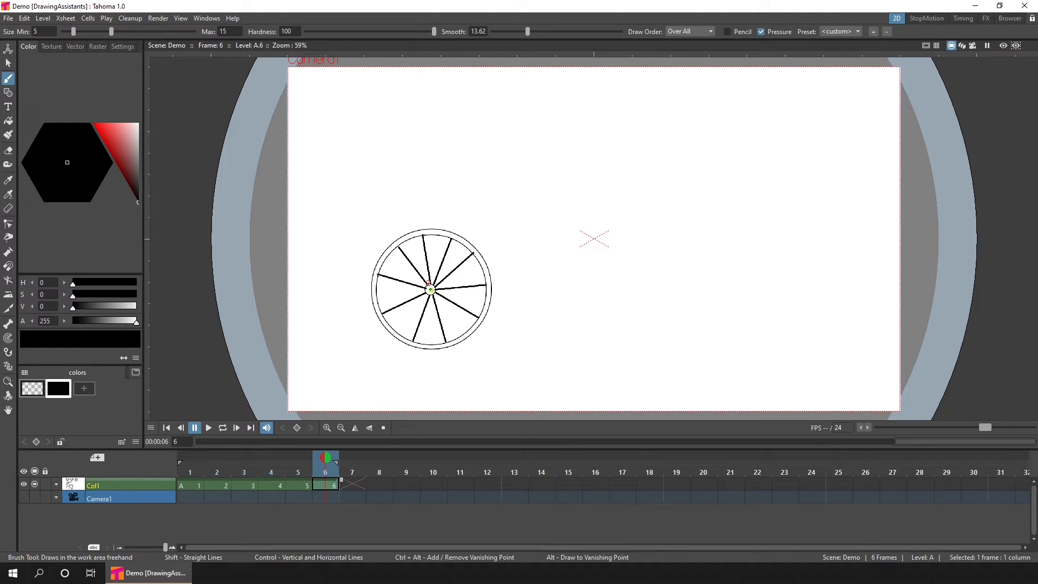
pyautogui.click(154, 229)
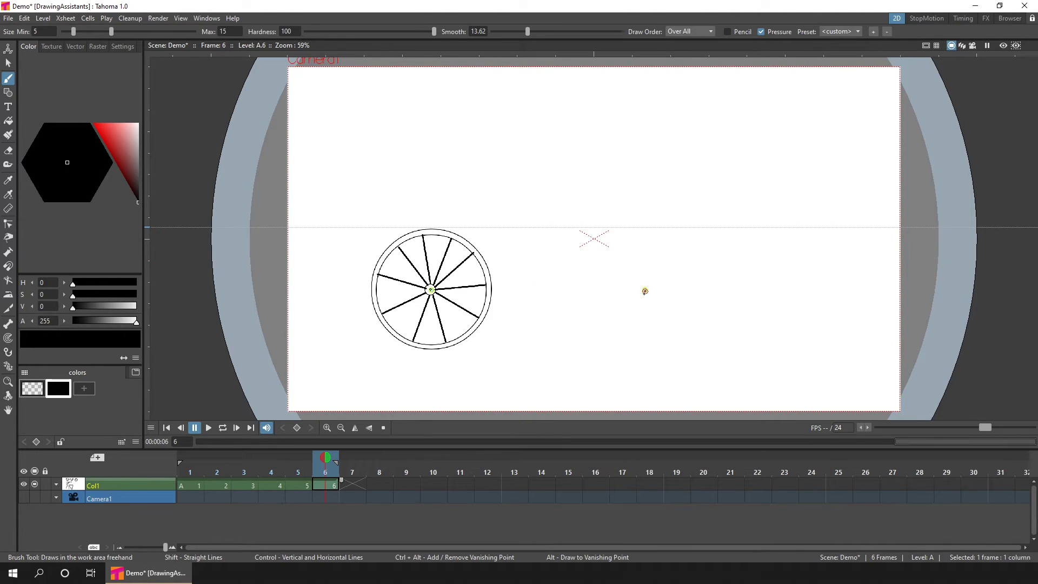
# - Draw a large circle and a smaller concentric circle for the right-hand wheel
pyautogui.press('g')
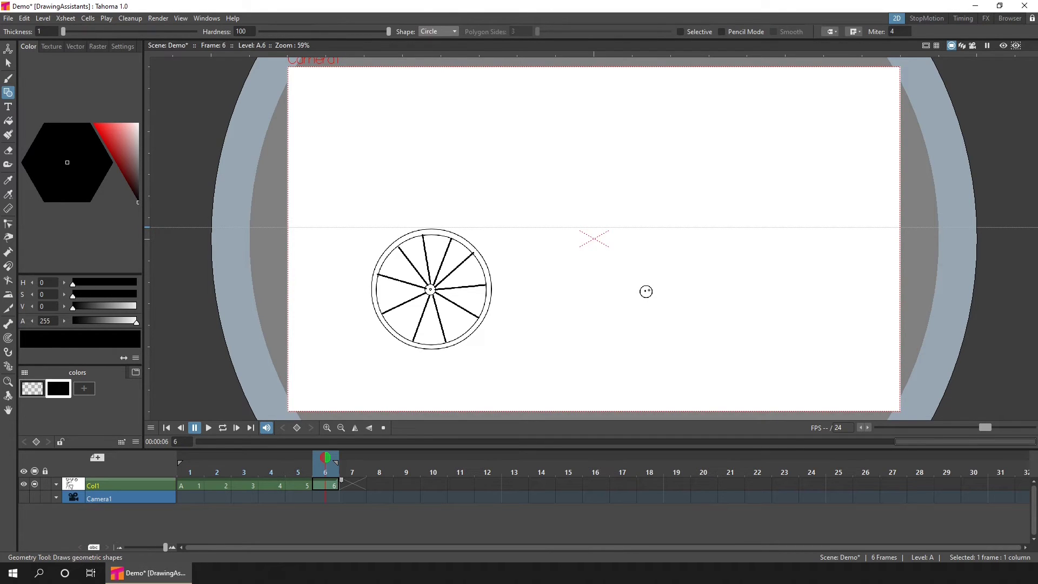
pyautogui.moveTo(646, 292); pyautogui.dragTo(696, 251)
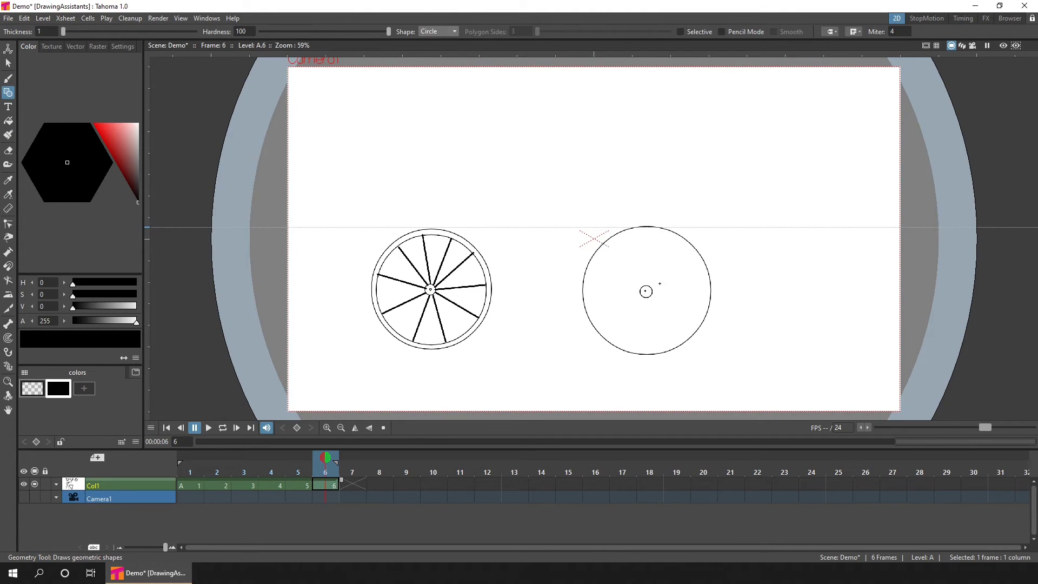
pyautogui.moveTo(646, 292); pyautogui.dragTo(697, 267)
# - Brush spokes from the right wheel's centre, turn off Pressure, and place a point between the wheels
pyautogui.press('b')
pyautogui.moveTo(646, 291)
pyautogui.mouseDown()
pyautogui.moveTo(646, 234)
pyautogui.moveTo(681, 244)
pyautogui.moveTo(647, 291)
pyautogui.moveTo(703, 299)
pyautogui.mouseUp()
pyautogui.moveTo(677, 335)
pyautogui.mouseDown()
pyautogui.moveTo(647, 294)
pyautogui.moveTo(635, 346)
pyautogui.mouseUp()
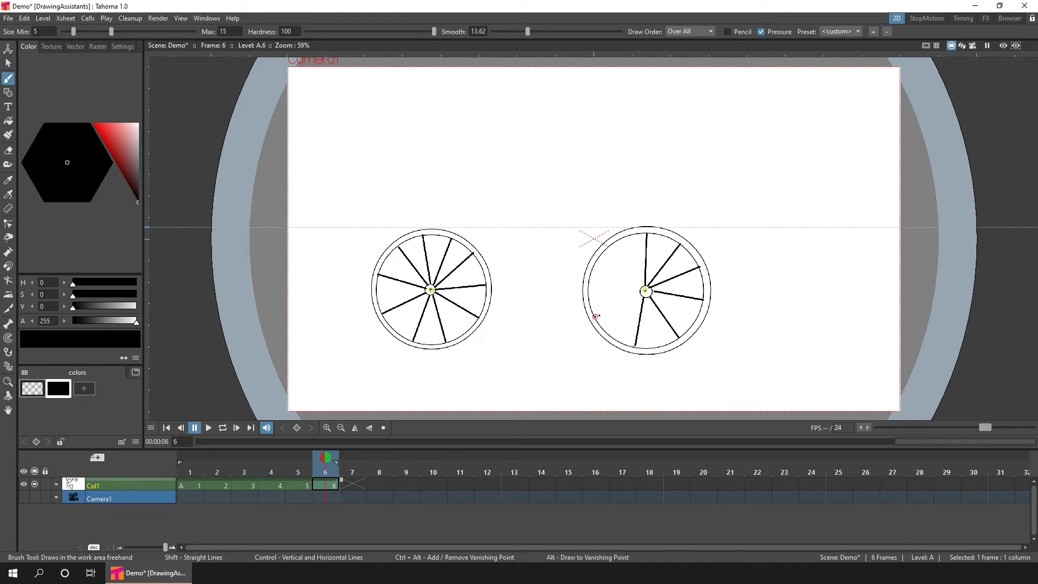
pyautogui.moveTo(594, 316); pyautogui.dragTo(645, 291)
pyautogui.moveTo(609, 249); pyautogui.dragTo(646, 289)
pyautogui.click(760, 32)
pyautogui.click(510, 304)
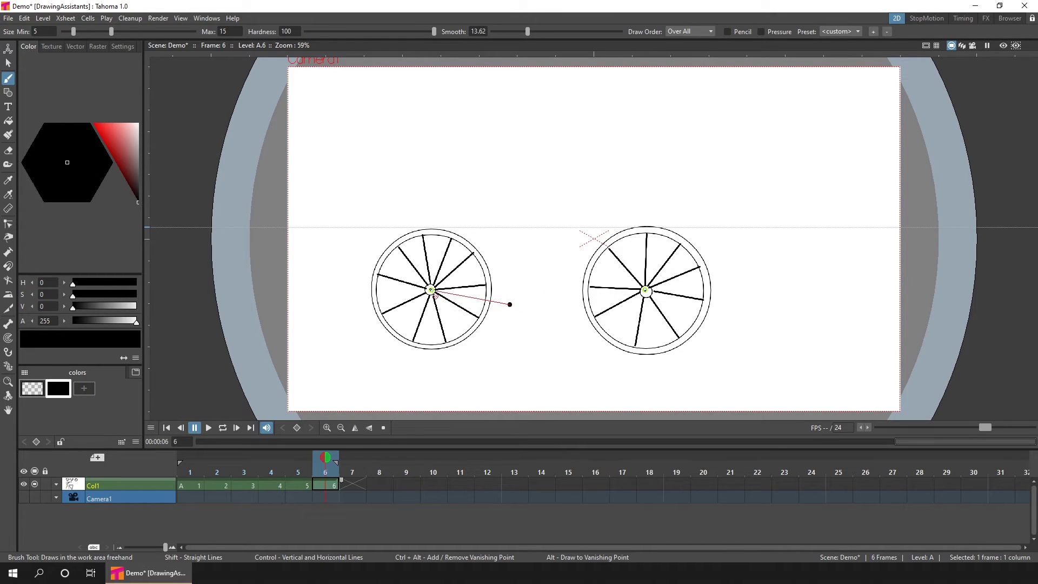
# - Build the bicycle frame with straight thick tubes: triangle, down tube, fork and top tube between the hubs
pyautogui.keyDown('shift'); pyautogui.click(431, 291); pyautogui.keyUp('shift')
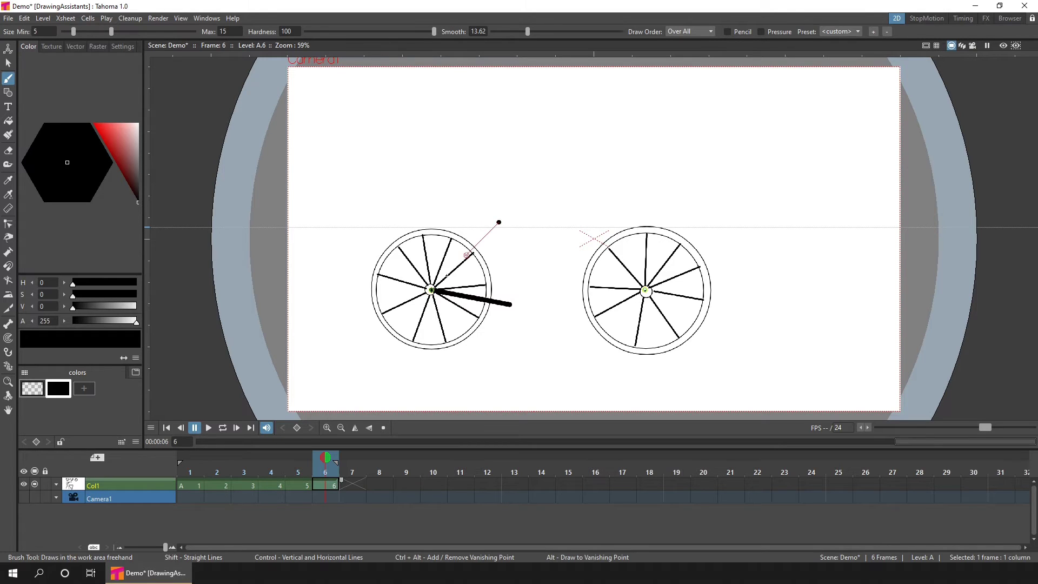
pyautogui.keyDown('shift'); pyautogui.click(500, 222); pyautogui.keyUp('shift')
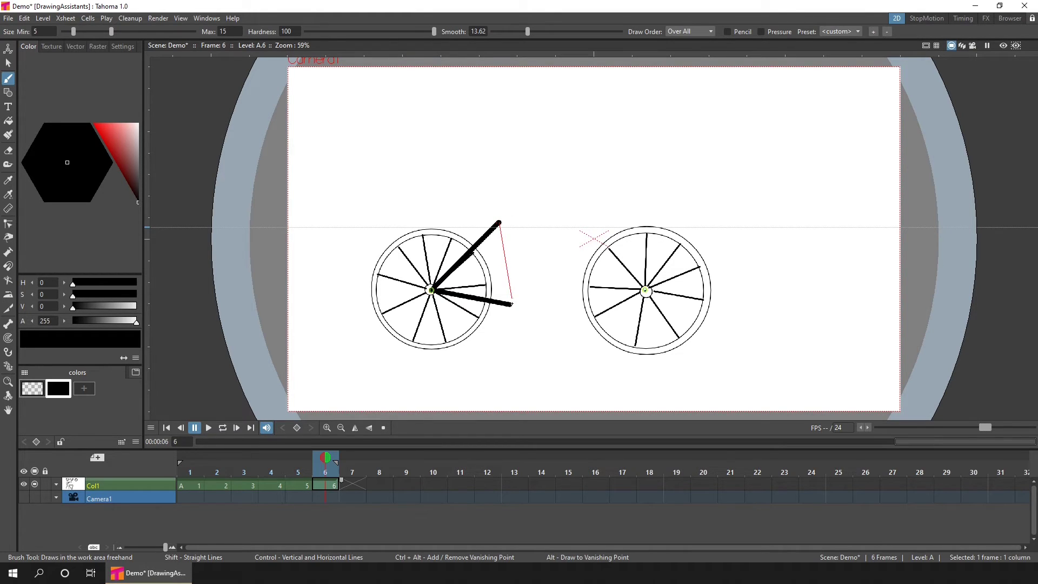
pyautogui.keyDown('shift'); pyautogui.click(513, 305); pyautogui.keyUp('shift')
pyautogui.keyDown('shift'); pyautogui.click(610, 223); pyautogui.keyUp('shift')
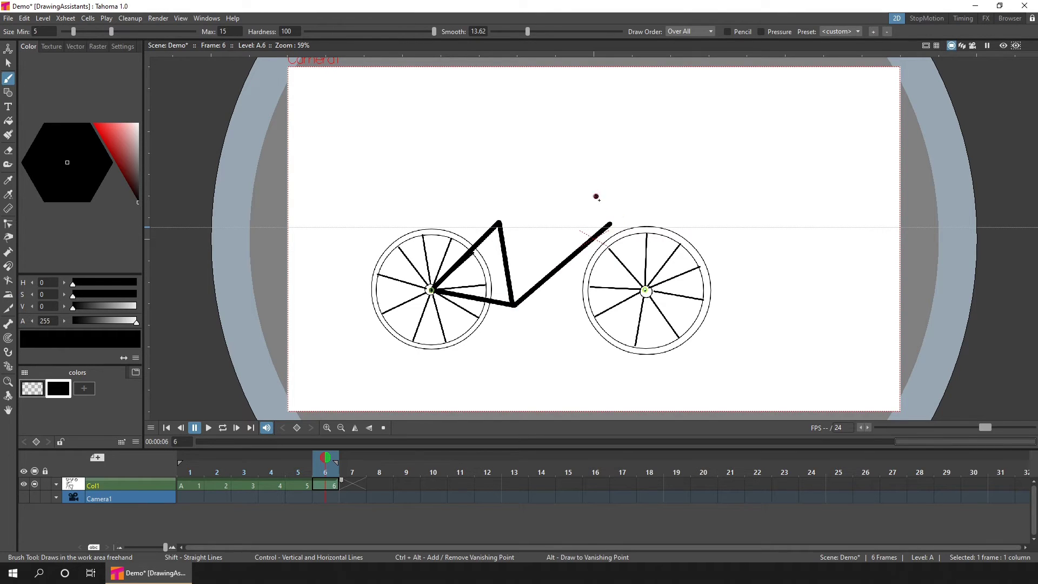
pyautogui.keyDown('shift'); pyautogui.click(645, 291); pyautogui.keyUp('shift')
pyautogui.click(500, 221)
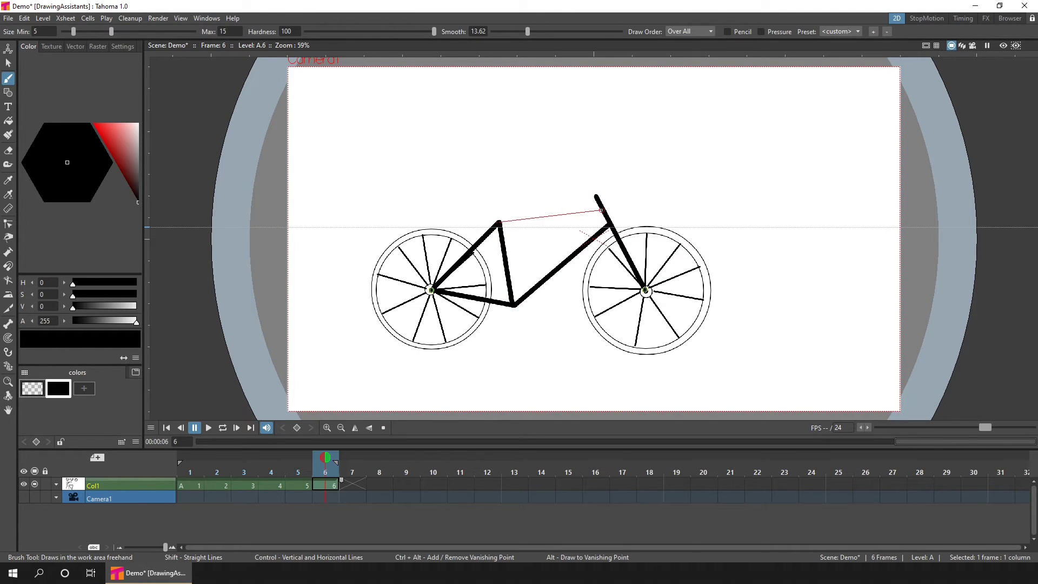
pyautogui.keyDown('shift'); pyautogui.click(601, 210); pyautogui.keyUp('shift')
# - Add the seat post, saddle and handlebar, then save the scene
pyautogui.click(499, 222)
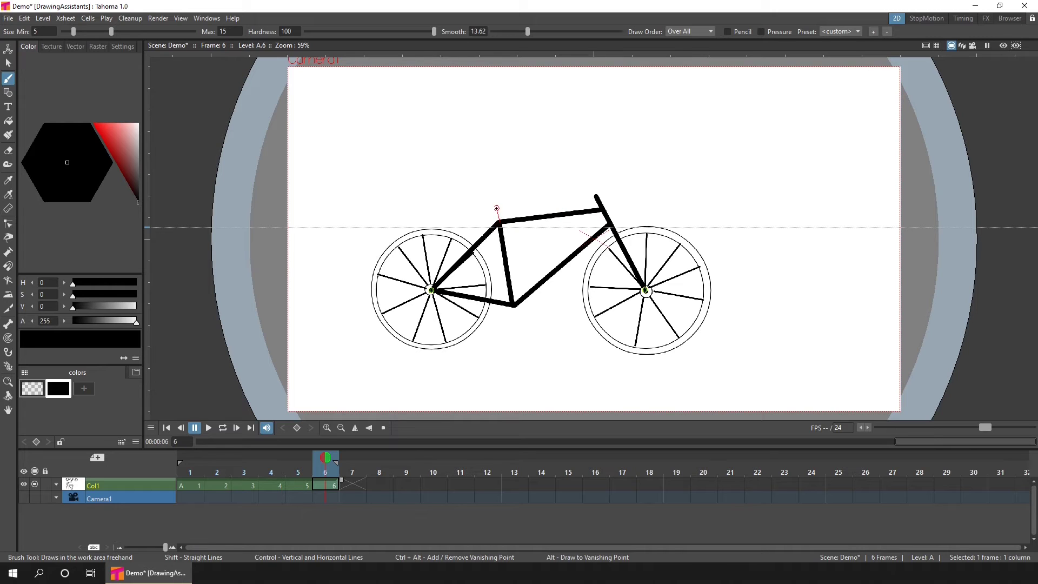
pyautogui.keyDown('shift'); pyautogui.click(496, 206); pyautogui.keyUp('shift')
pyautogui.moveTo(483, 206); pyautogui.dragTo(505, 204)
pyautogui.moveTo(580, 193); pyautogui.dragTo(610, 189)
pyautogui.hotkey('ctrl', 's')
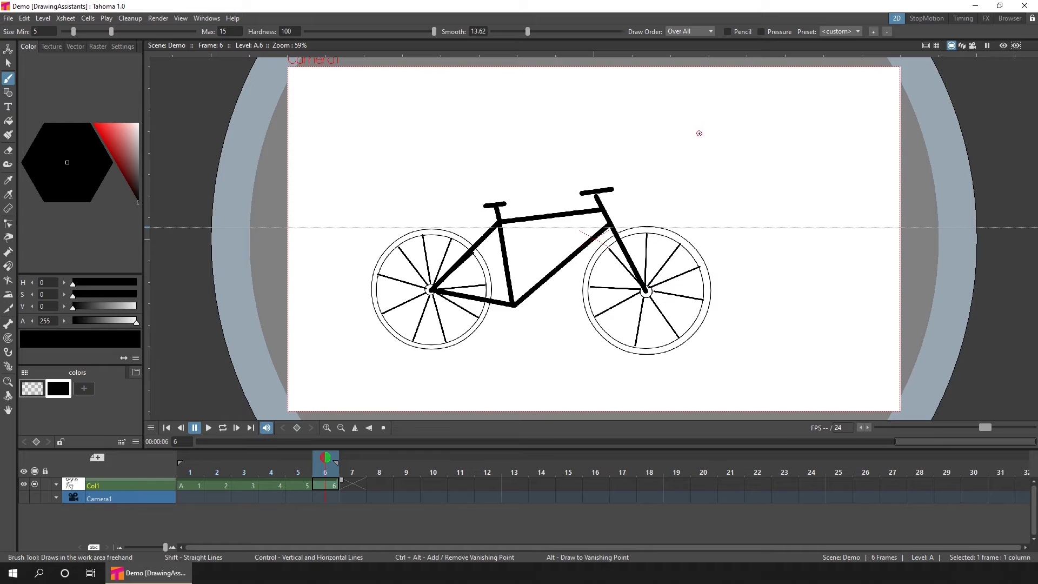
# - Draw two long test diagonals into the frame, then undo them
pyautogui.moveTo(716, 128)
pyautogui.mouseDown()
pyautogui.moveTo(696, 164)
pyautogui.moveTo(693, 216)
pyautogui.moveTo(613, 258)
pyautogui.mouseUp()
pyautogui.keyDown('shift'); pyautogui.click(598, 228); pyautogui.keyUp('shift')
pyautogui.click(486, 105)
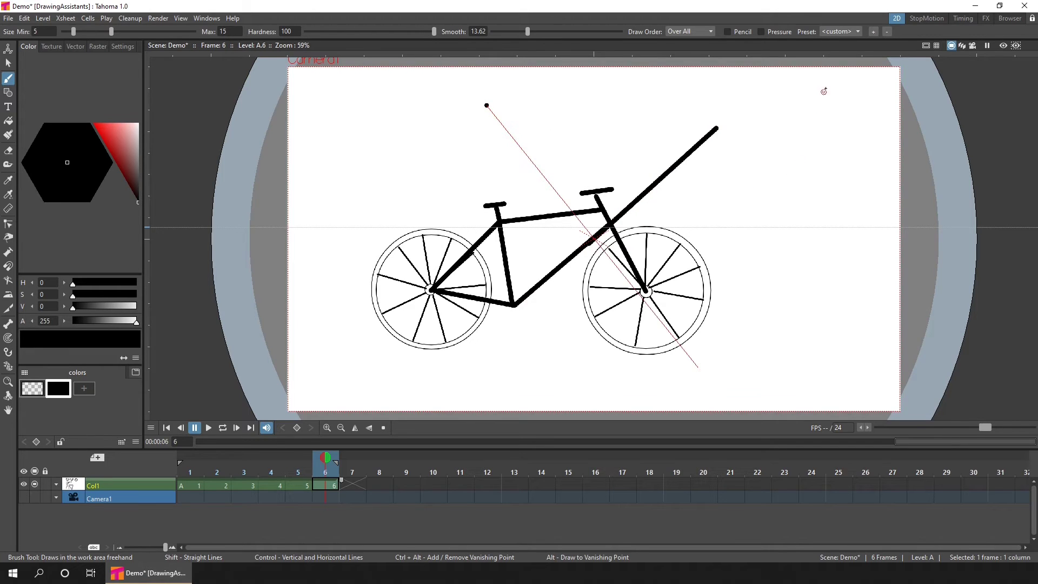
pyautogui.keyDown('shift'); pyautogui.click(615, 264); pyautogui.keyUp('shift')
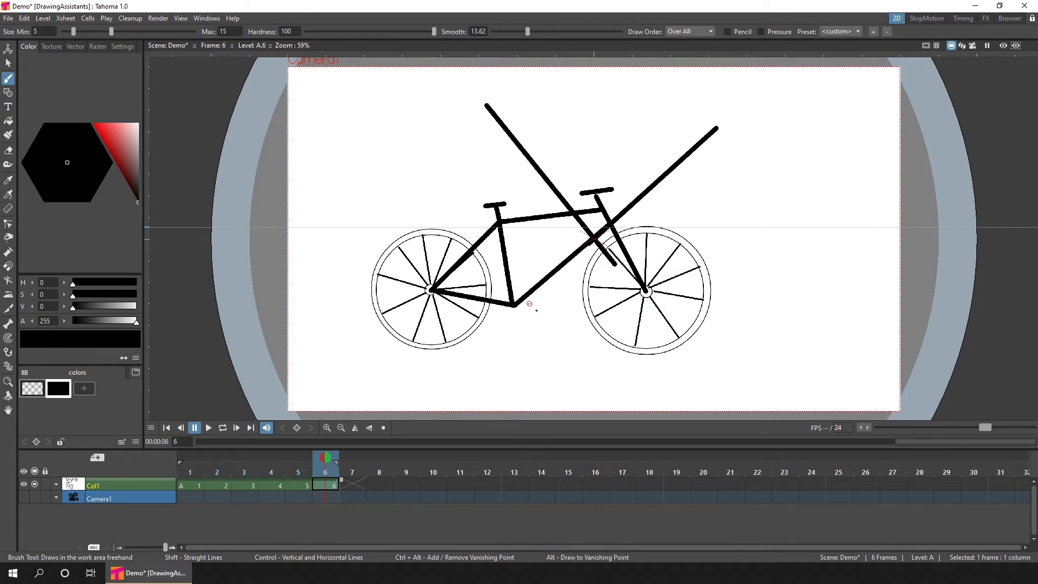
pyautogui.hotkey('ctrl', 'z')
pyautogui.hotkey('ctrl', 'z')
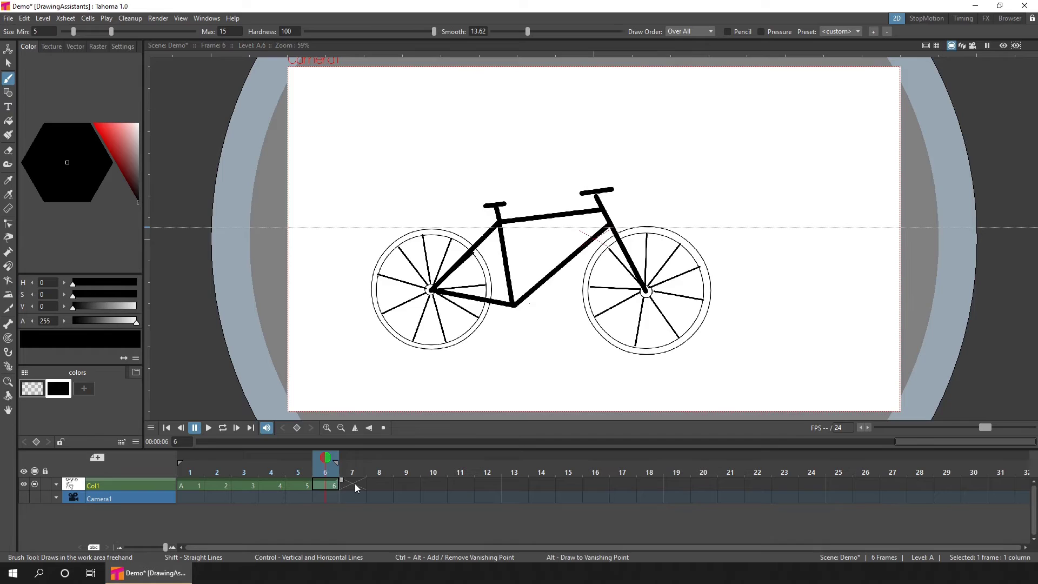
# - Start a drawing on empty frame 7 and draw a first box with roof slopes toward the vanishing point
pyautogui.click(356, 484)
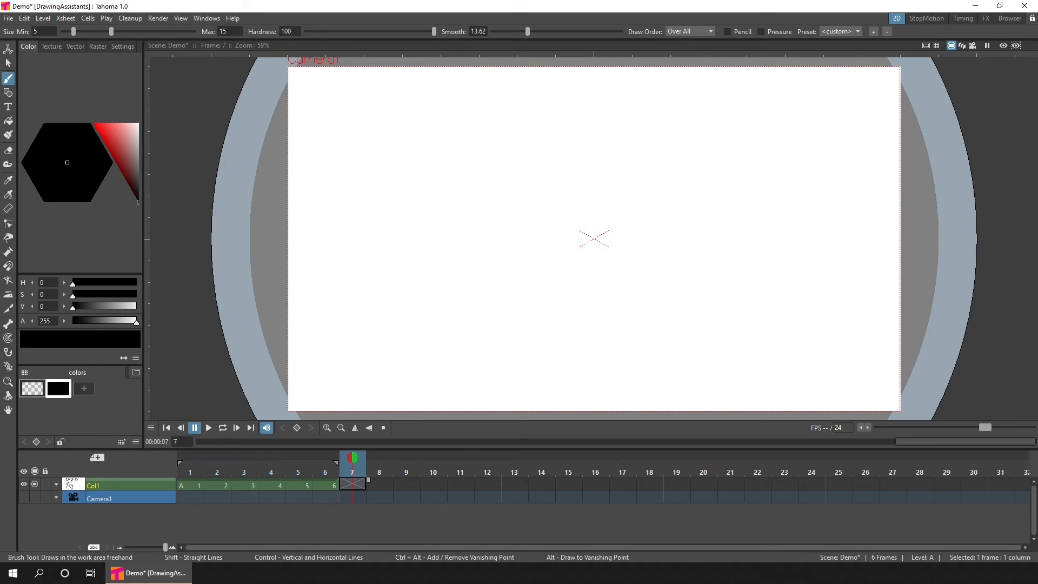
pyautogui.click(483, 212)
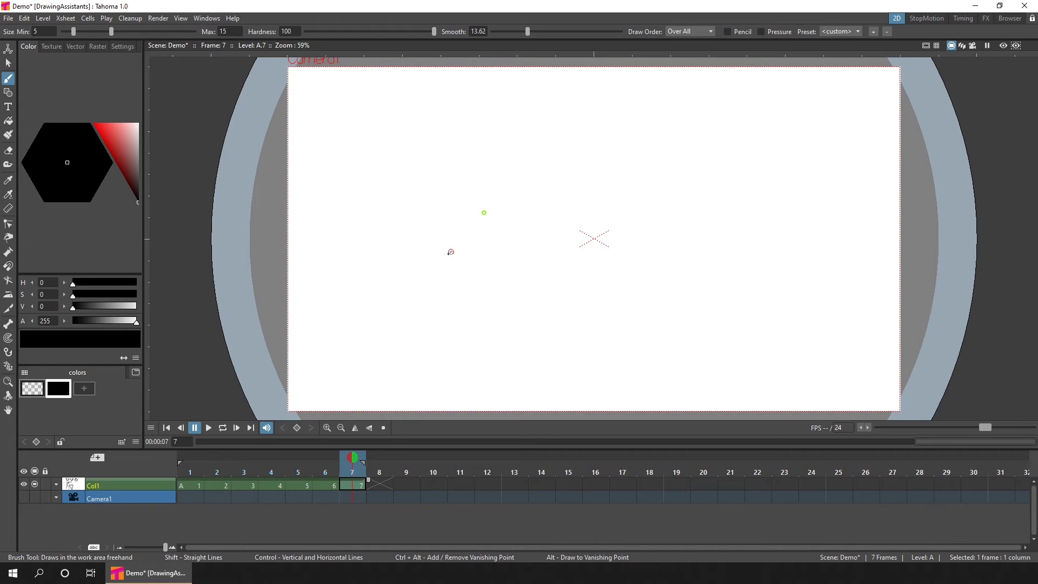
pyautogui.moveTo(445, 249)
pyautogui.mouseDown()
pyautogui.moveTo(446, 306)
pyautogui.moveTo(522, 306)
pyautogui.mouseUp()
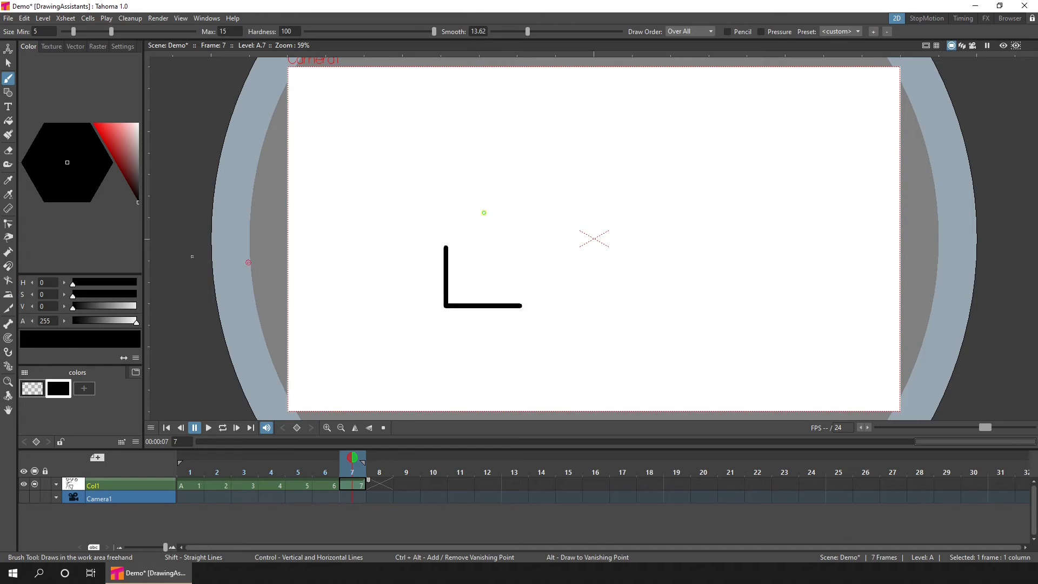
pyautogui.moveTo(148, 230); pyautogui.dragTo(150, 244)
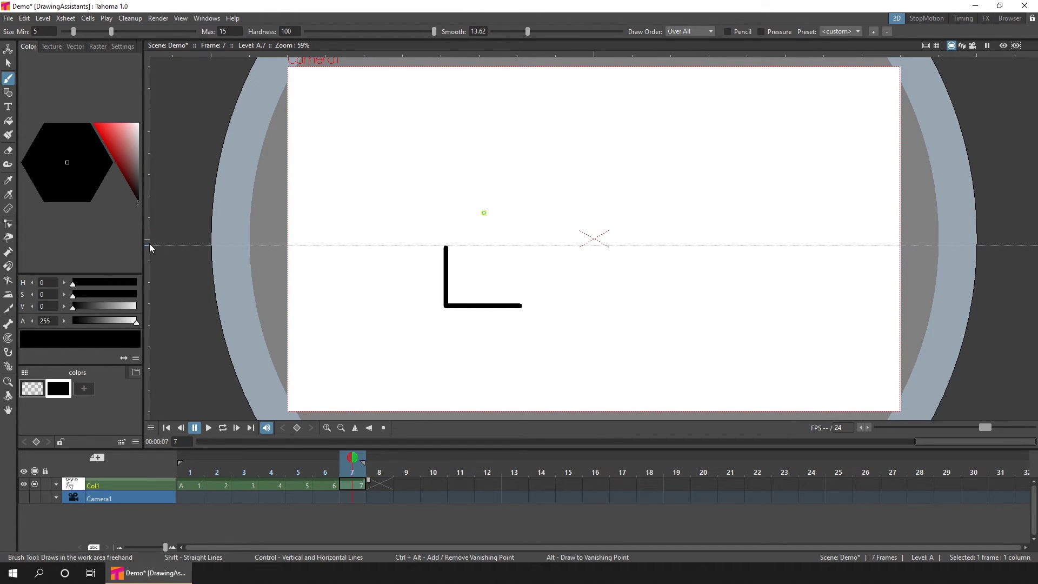
pyautogui.moveTo(522, 306); pyautogui.dragTo(525, 245)
pyautogui.moveTo(447, 247); pyautogui.dragTo(520, 246)
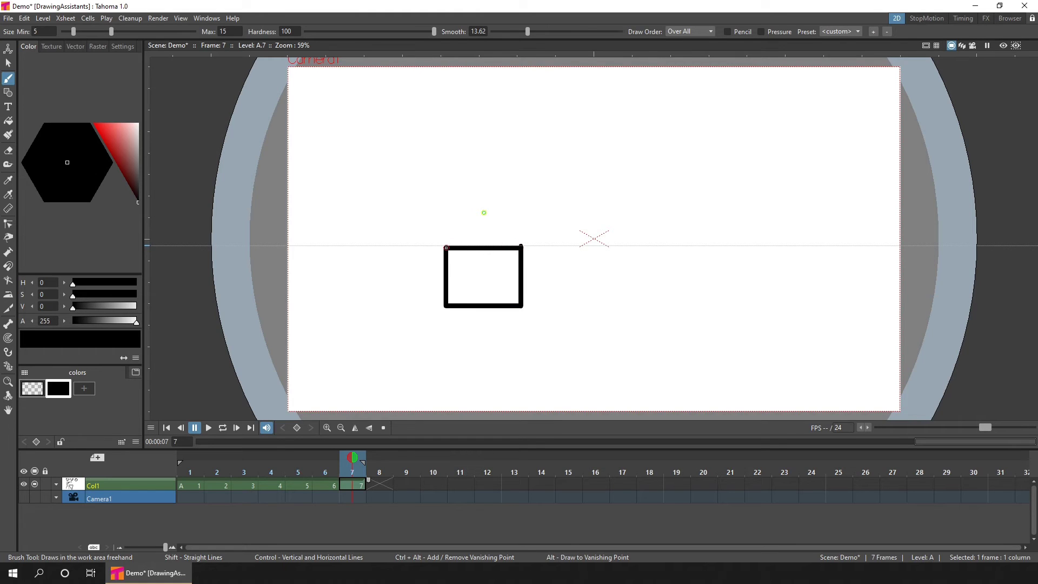
pyautogui.moveTo(447, 246); pyautogui.dragTo(464, 229)
pyautogui.moveTo(522, 247)
pyautogui.mouseDown()
pyautogui.moveTo(507, 230)
pyautogui.moveTo(492, 232)
pyautogui.moveTo(506, 230)
pyautogui.mouseUp()
# - Draw an upper-left box whose side and bottom edges recede toward the vanishing point, then save
pyautogui.moveTo(375, 112); pyautogui.dragTo(375, 184)
pyautogui.moveTo(375, 114); pyautogui.dragTo(463, 114)
pyautogui.moveTo(376, 184); pyautogui.dragTo(466, 184)
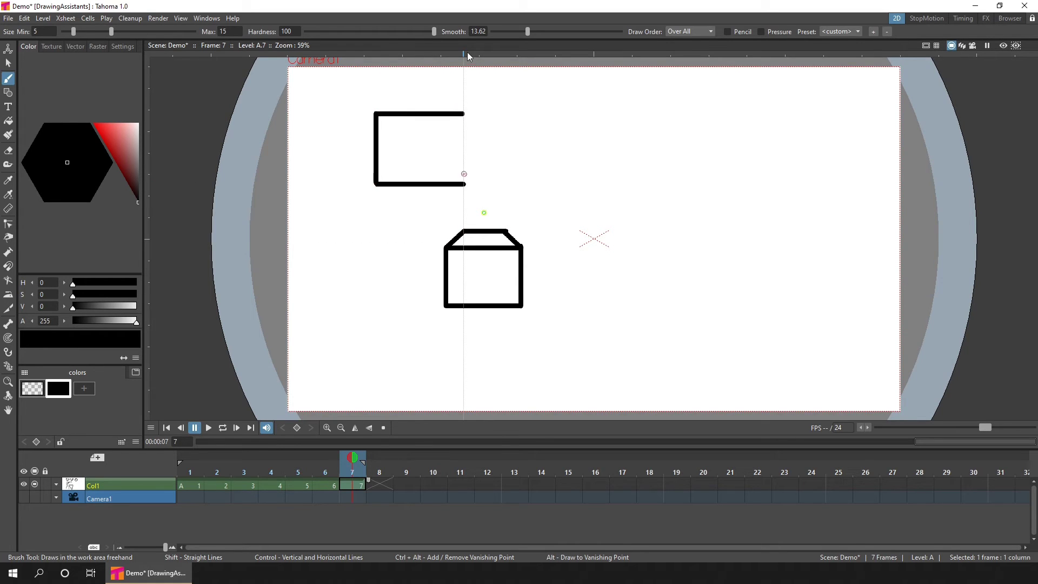
pyautogui.moveTo(462, 111)
pyautogui.mouseDown()
pyautogui.moveTo(465, 183)
pyautogui.moveTo(477, 203)
pyautogui.mouseUp()
pyautogui.moveTo(466, 114); pyautogui.dragTo(478, 181)
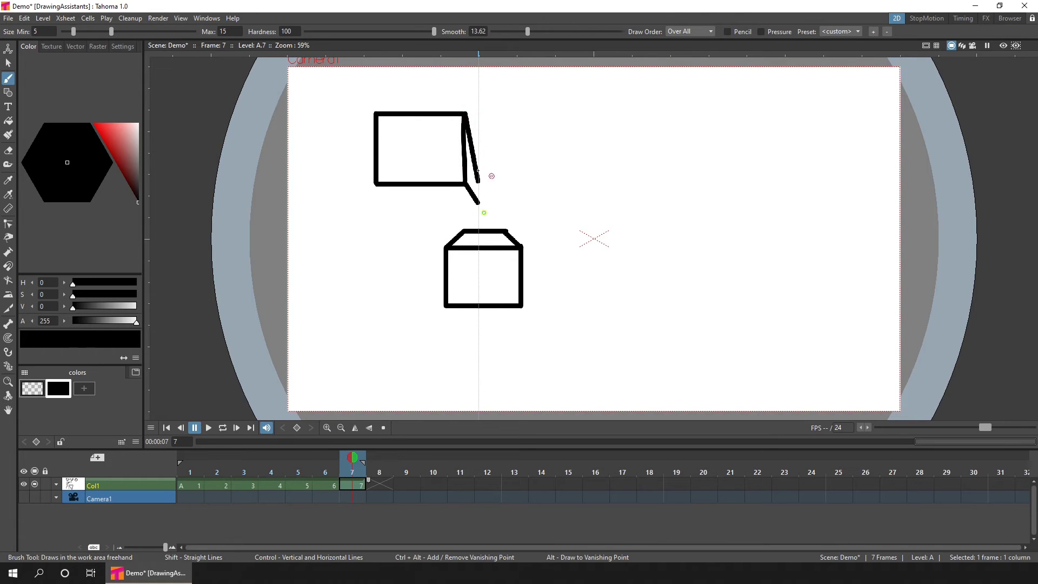
pyautogui.moveTo(376, 183)
pyautogui.mouseDown()
pyautogui.moveTo(456, 211)
pyautogui.moveTo(480, 204)
pyautogui.mouseUp()
pyautogui.hotkey('ctrl', 's')
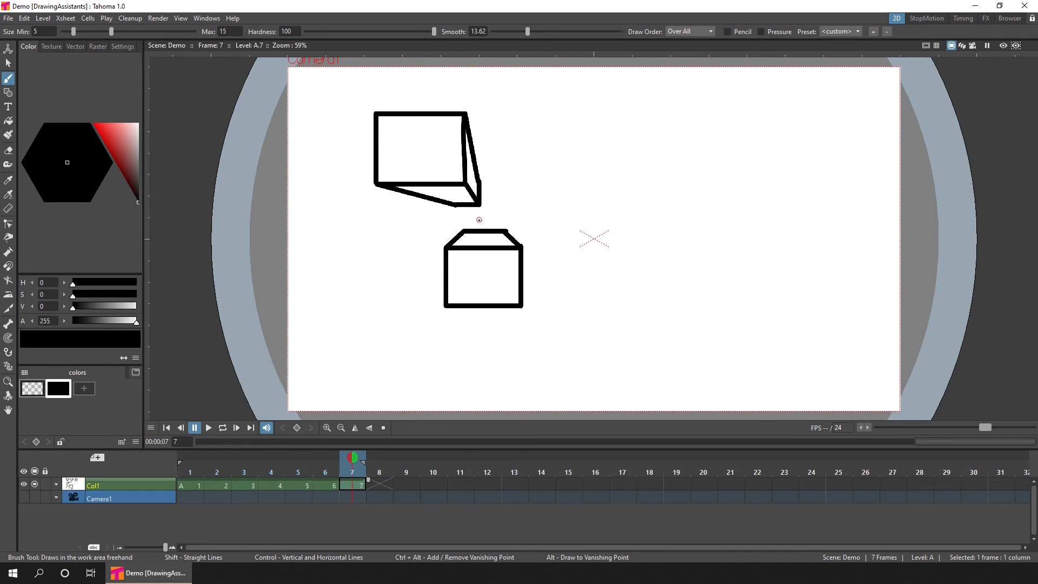
# - On frame 8, place a horizon guide and add left and right vanishing points on it
pyautogui.click(378, 484)
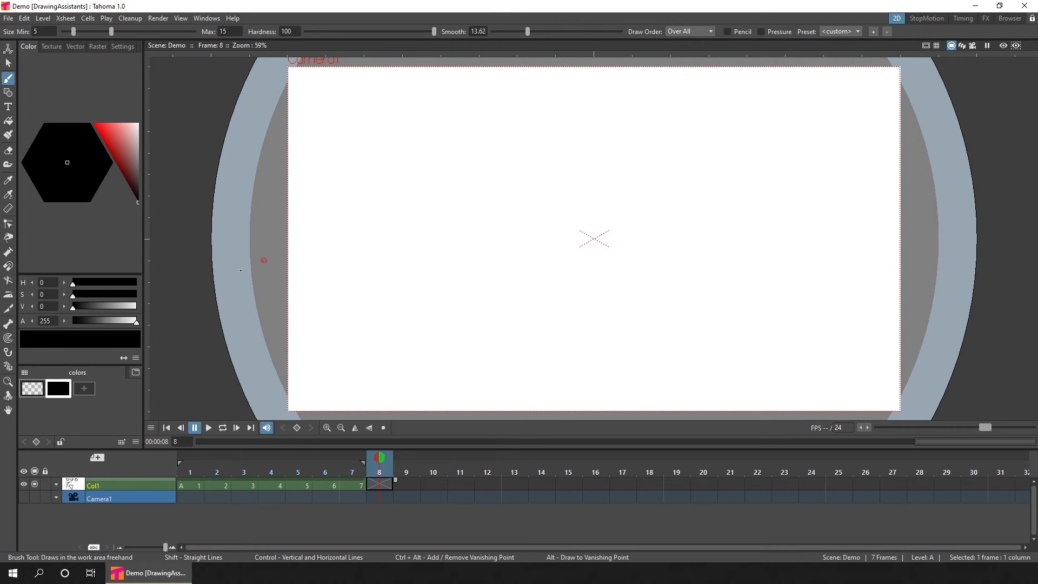
pyautogui.click(147, 269)
pyautogui.moveTo(146, 277); pyautogui.dragTo(147, 288)
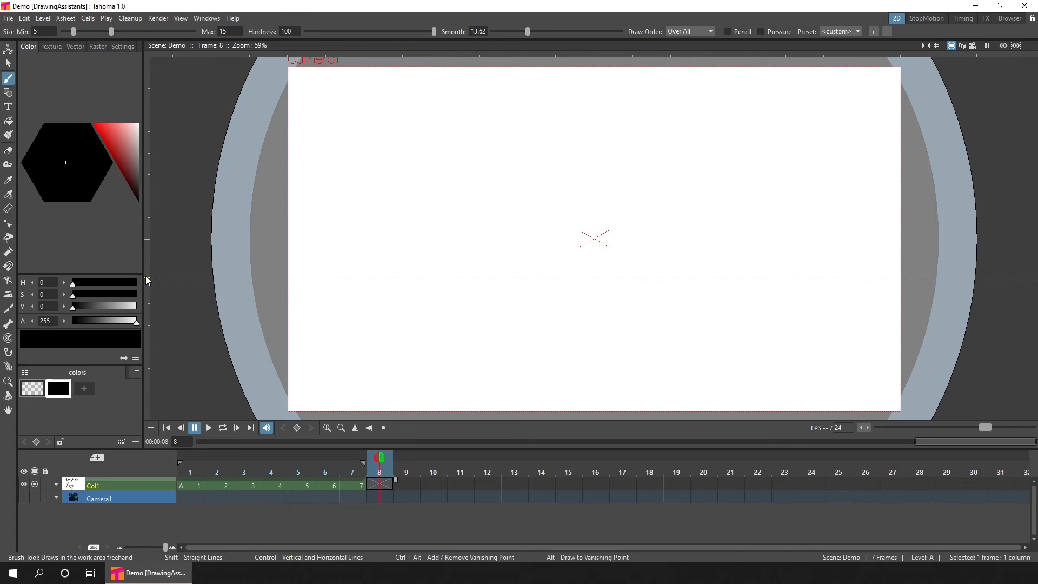
pyautogui.moveTo(146, 277); pyautogui.dragTo(146, 268)
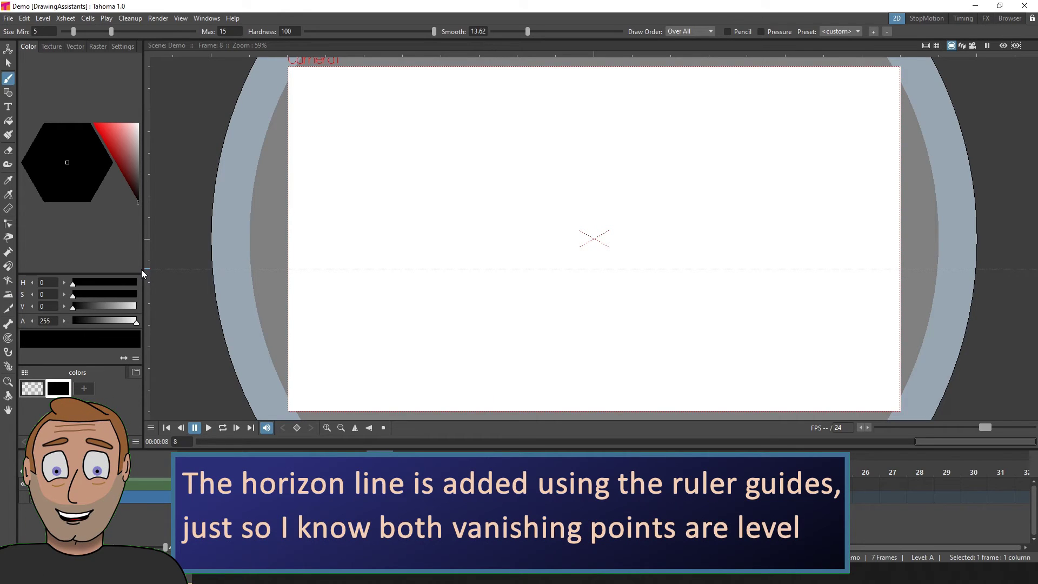
pyautogui.keyDown('ctrl'); pyautogui.keyDown('alt'); pyautogui.click(197, 269); pyautogui.keyUp('alt'); pyautogui.keyUp('ctrl')
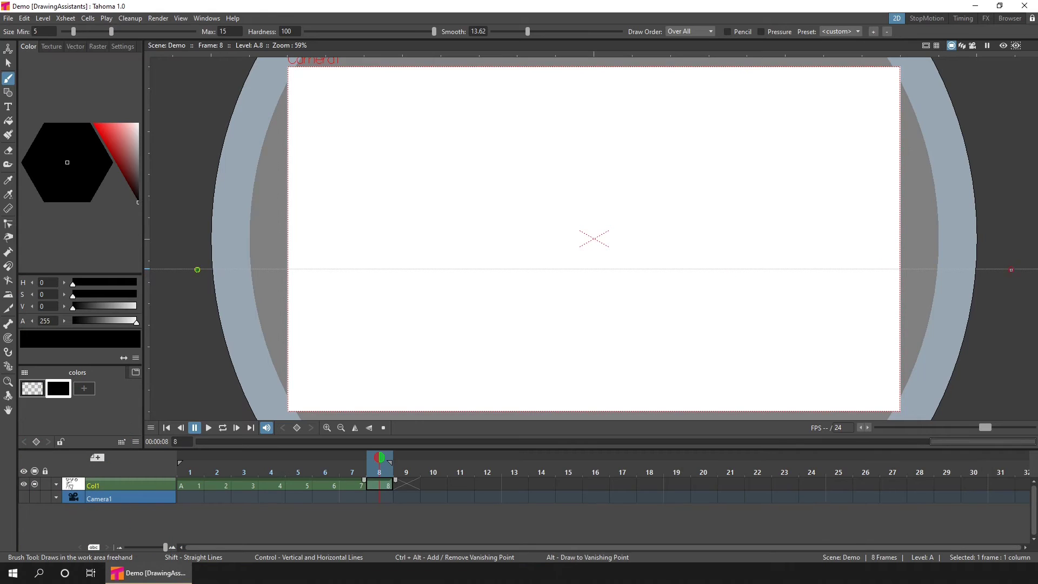
pyautogui.keyDown('ctrl'); pyautogui.keyDown('alt'); pyautogui.click(1006, 270); pyautogui.keyUp('alt'); pyautogui.keyUp('ctrl')
# - Draw a lower-left box with its left face receding toward the left vanishing point
pyautogui.moveTo(422, 287)
pyautogui.mouseDown()
pyautogui.moveTo(422, 386)
pyautogui.moveTo(531, 283)
pyautogui.mouseUp()
pyautogui.moveTo(422, 387)
pyautogui.mouseDown()
pyautogui.moveTo(531, 367)
pyautogui.moveTo(531, 283)
pyautogui.mouseUp()
pyautogui.moveTo(422, 288); pyautogui.dragTo(342, 282)
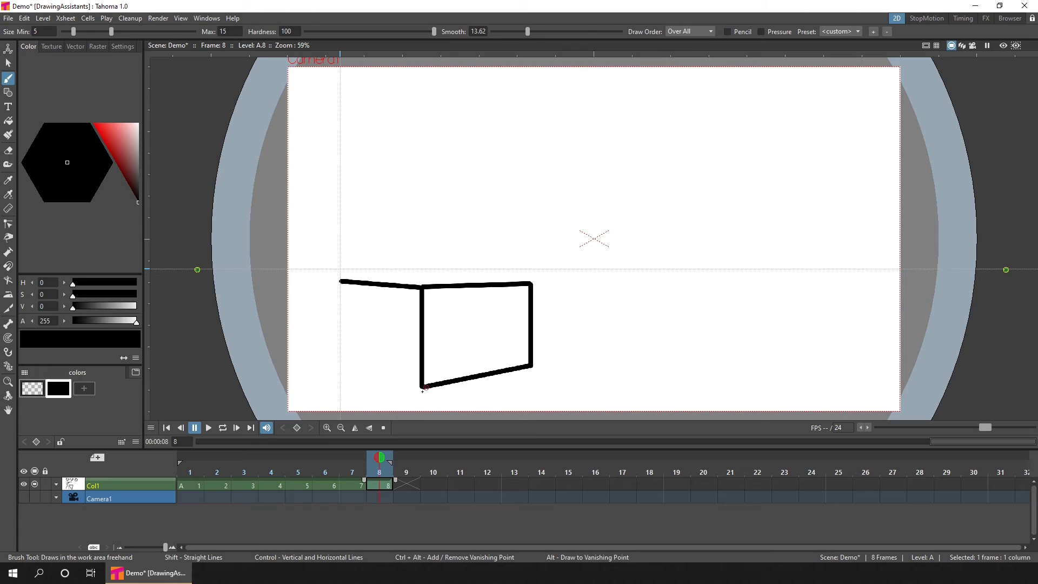
pyautogui.moveTo(423, 388)
pyautogui.mouseDown()
pyautogui.moveTo(344, 365)
pyautogui.moveTo(339, 344)
pyautogui.mouseUp()
pyautogui.moveTo(341, 281); pyautogui.dragTo(339, 344)
pyautogui.moveTo(532, 283); pyautogui.dragTo(341, 280)
# - Draw a two-faced perspective box at upper right with its bottom edges, then save the scene
pyautogui.moveTo(731, 106); pyautogui.dragTo(733, 154)
pyautogui.moveTo(732, 93); pyautogui.dragTo(668, 113)
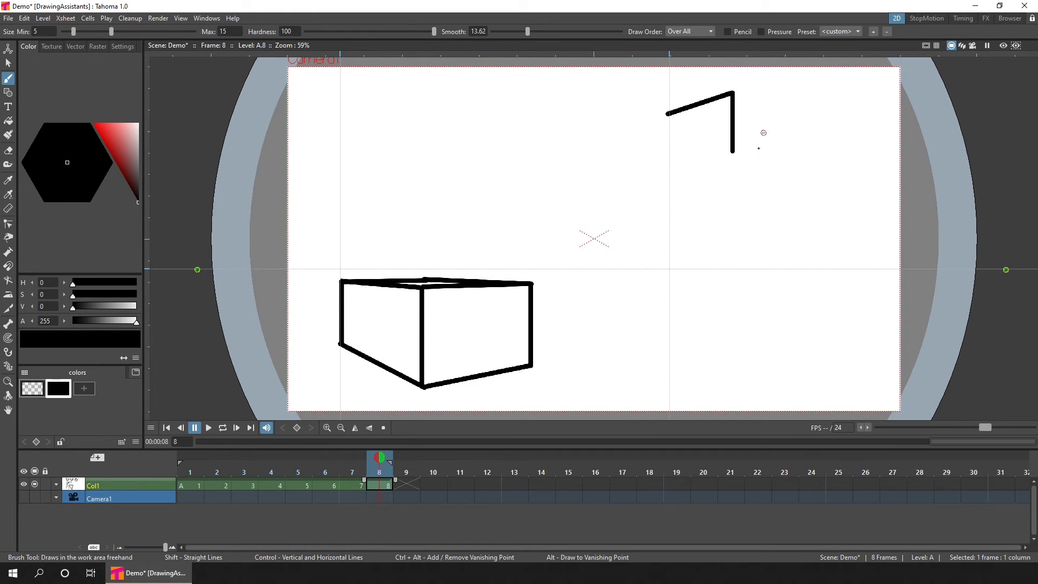
pyautogui.moveTo(733, 153); pyautogui.dragTo(669, 165)
pyautogui.moveTo(668, 114); pyautogui.dragTo(669, 163)
pyautogui.moveTo(732, 93)
pyautogui.mouseDown()
pyautogui.moveTo(811, 131)
pyautogui.moveTo(794, 132)
pyautogui.mouseUp()
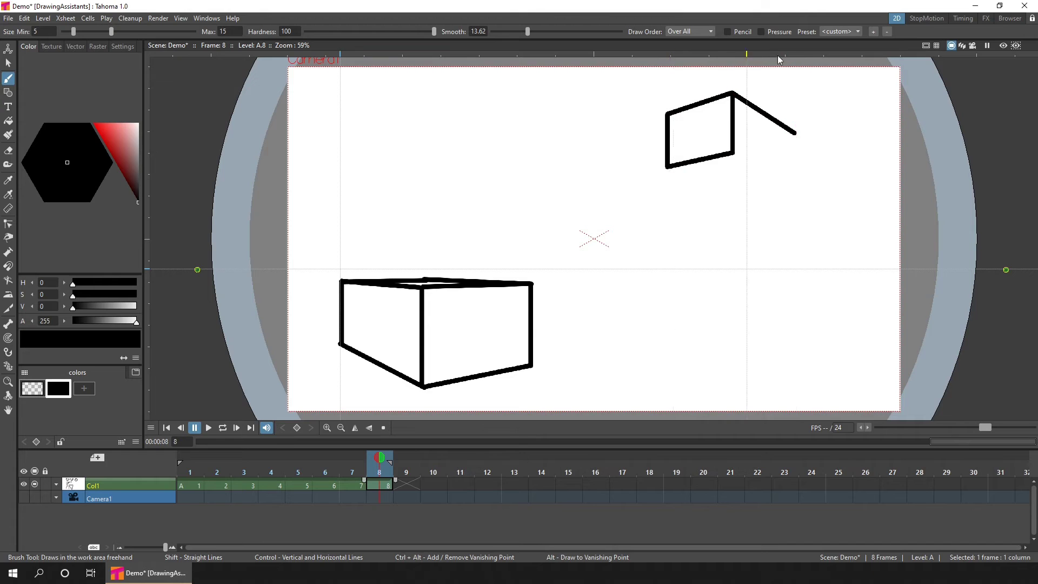
pyautogui.moveTo(733, 153); pyautogui.dragTo(796, 180)
pyautogui.moveTo(795, 133); pyautogui.dragTo(796, 180)
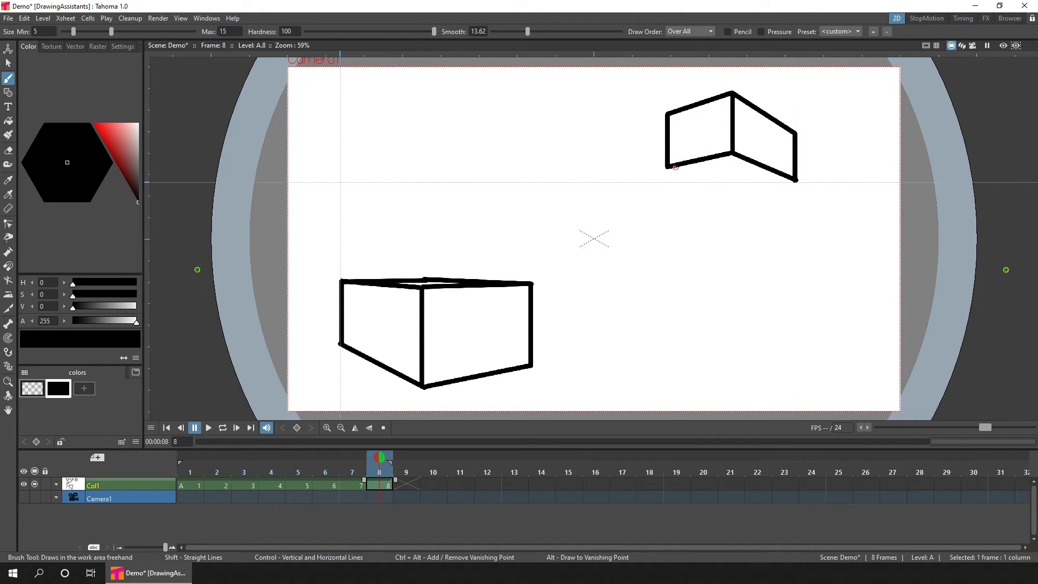
pyautogui.moveTo(668, 167)
pyautogui.mouseDown()
pyautogui.moveTo(717, 182)
pyautogui.moveTo(796, 181)
pyautogui.mouseUp()
pyautogui.moveTo(716, 183); pyautogui.dragTo(741, 190)
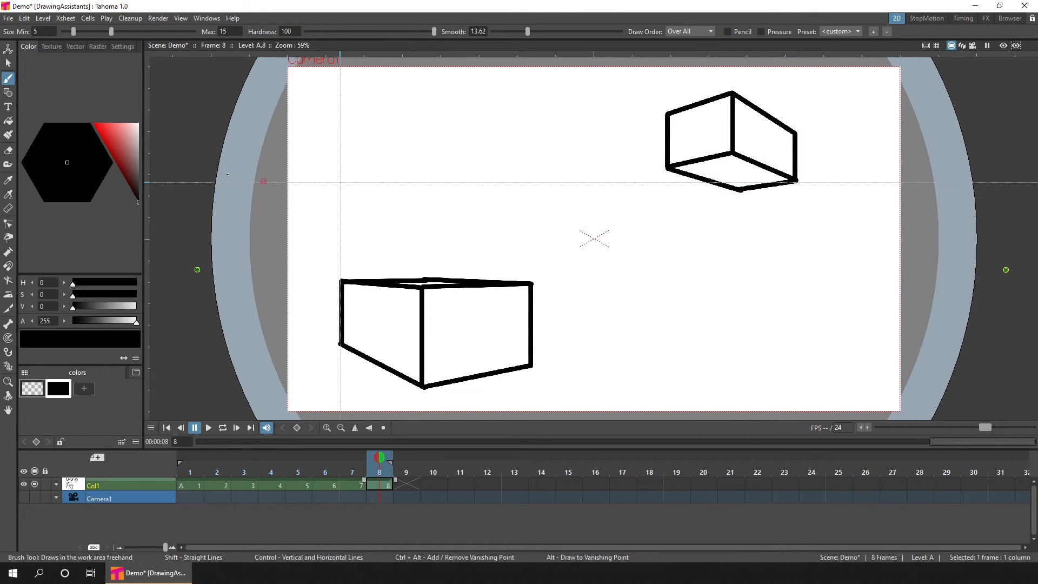
pyautogui.hotkey('ctrl', 's')
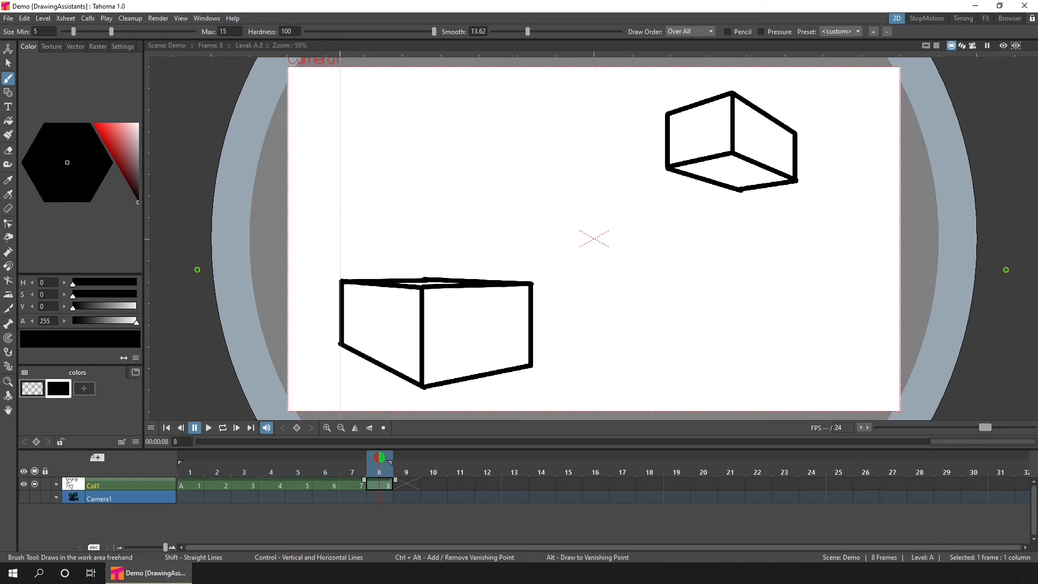
# - Create a level named Guides, move its cell to frame 9, and place a horizon guide
pyautogui.click(98, 458)
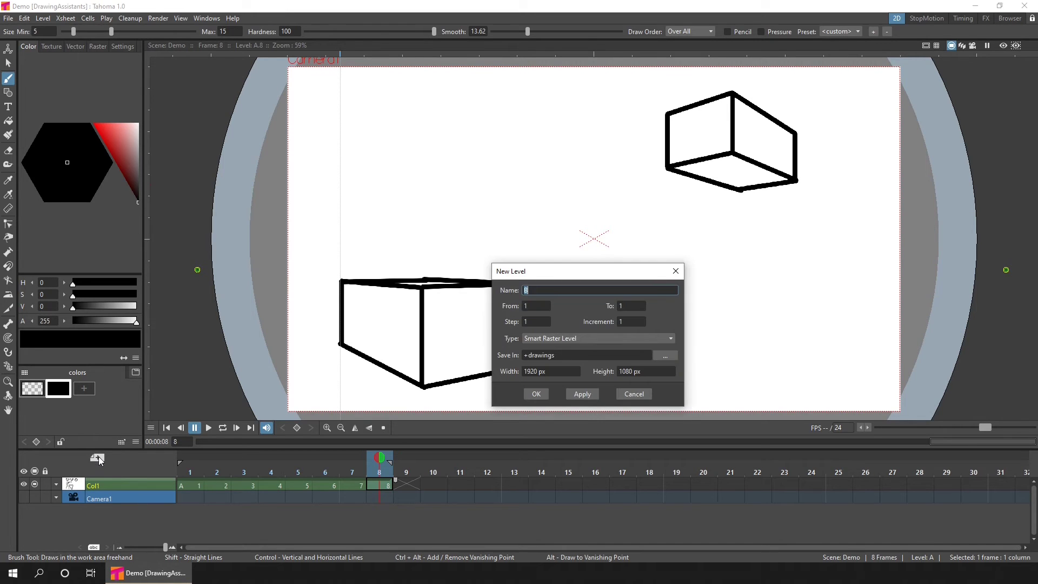
pyautogui.write('Guides')
pyautogui.click(535, 394)
pyautogui.moveTo(375, 482); pyautogui.dragTo(405, 485)
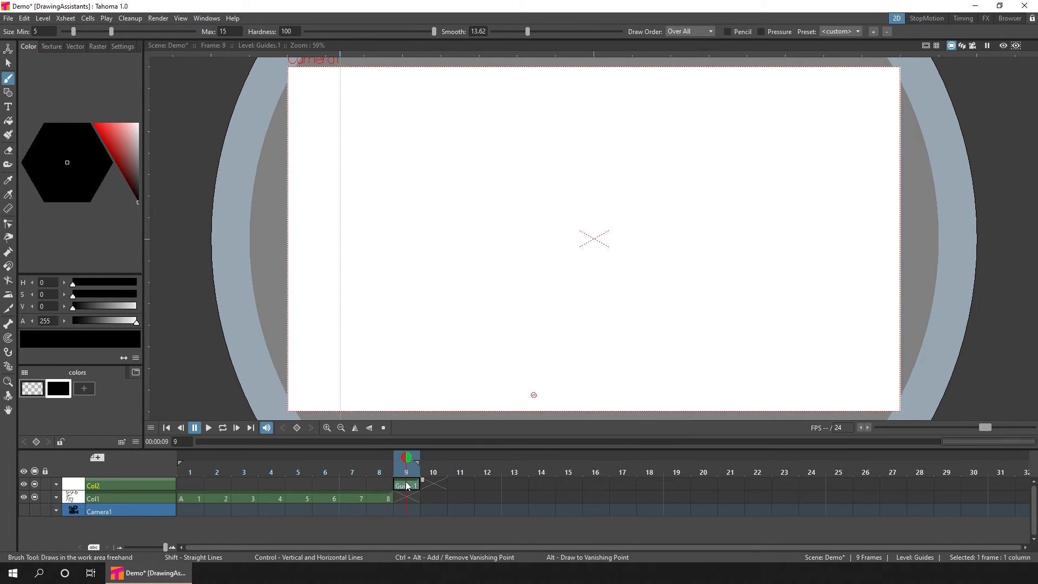
pyautogui.moveTo(146, 279); pyautogui.dragTo(147, 284)
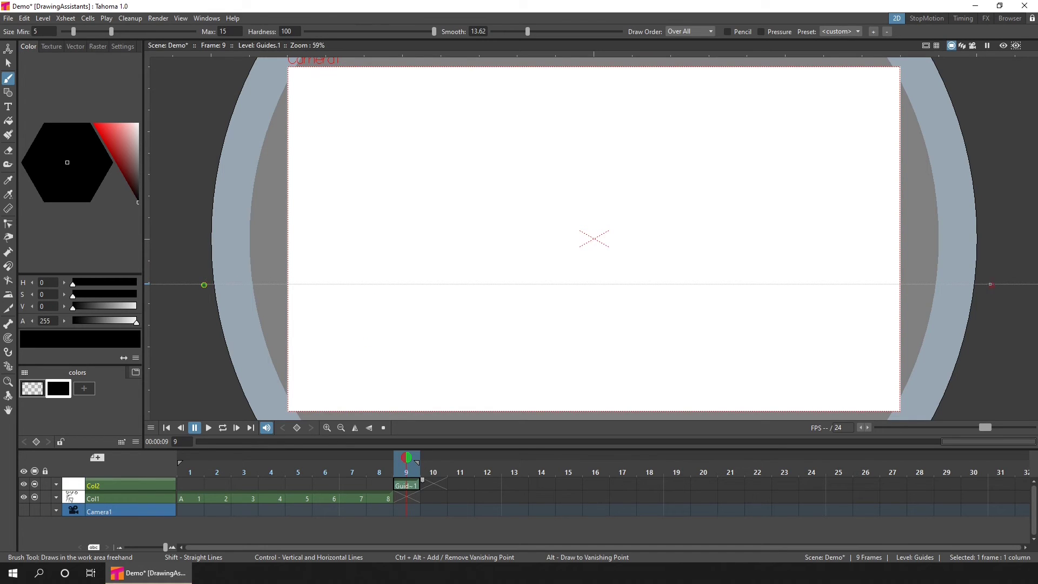
# - Enable Pressure and draw a fan of lines converging on the right vanishing point
pyautogui.scroll(-2, 638, 311)
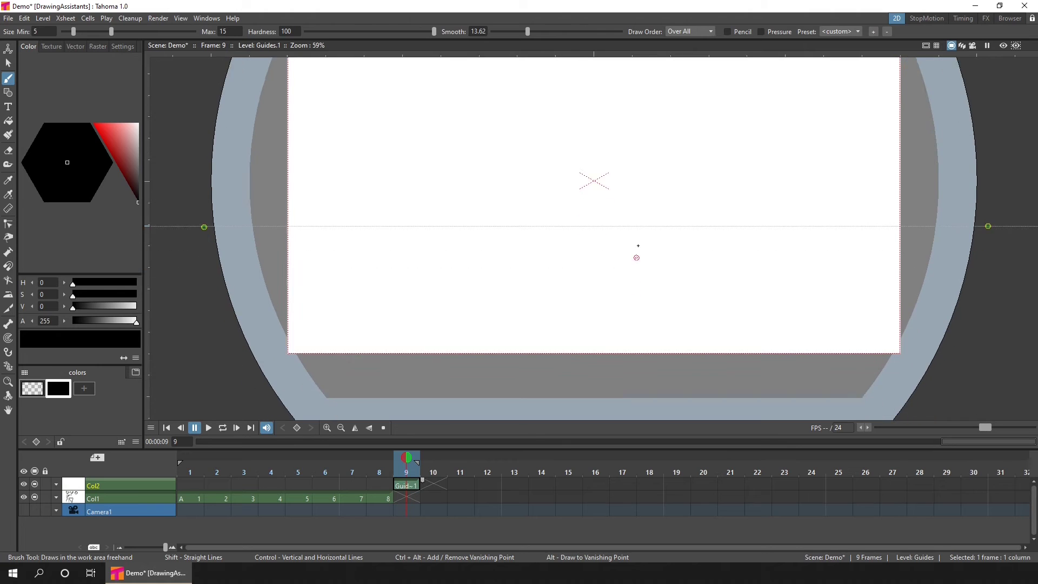
pyautogui.click(761, 31)
pyautogui.moveTo(242, 275)
pyautogui.mouseDown()
pyautogui.moveTo(306, 305)
pyautogui.moveTo(897, 223)
pyautogui.mouseUp()
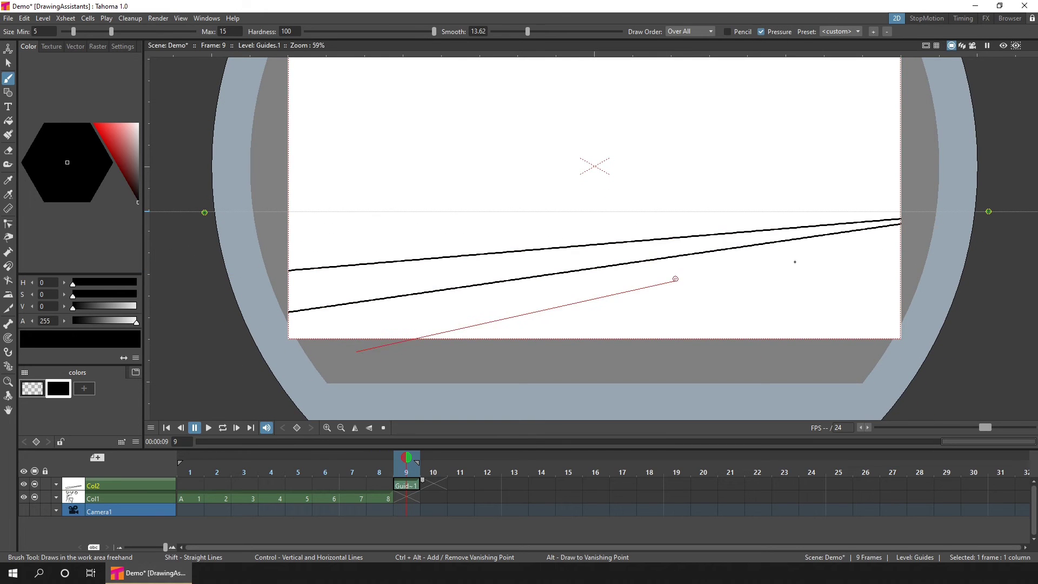
pyautogui.moveTo(422, 338); pyautogui.dragTo(897, 227)
pyautogui.moveTo(649, 337); pyautogui.dragTo(898, 241)
pyautogui.moveTo(752, 338); pyautogui.dragTo(897, 254)
pyautogui.moveTo(865, 338); pyautogui.dragTo(897, 300)
pyautogui.moveTo(292, 241); pyautogui.dragTo(897, 215)
pyautogui.moveTo(291, 211); pyautogui.dragTo(897, 207)
pyautogui.moveTo(289, 181); pyautogui.dragTo(897, 210)
pyautogui.moveTo(289, 140); pyautogui.dragTo(898, 208)
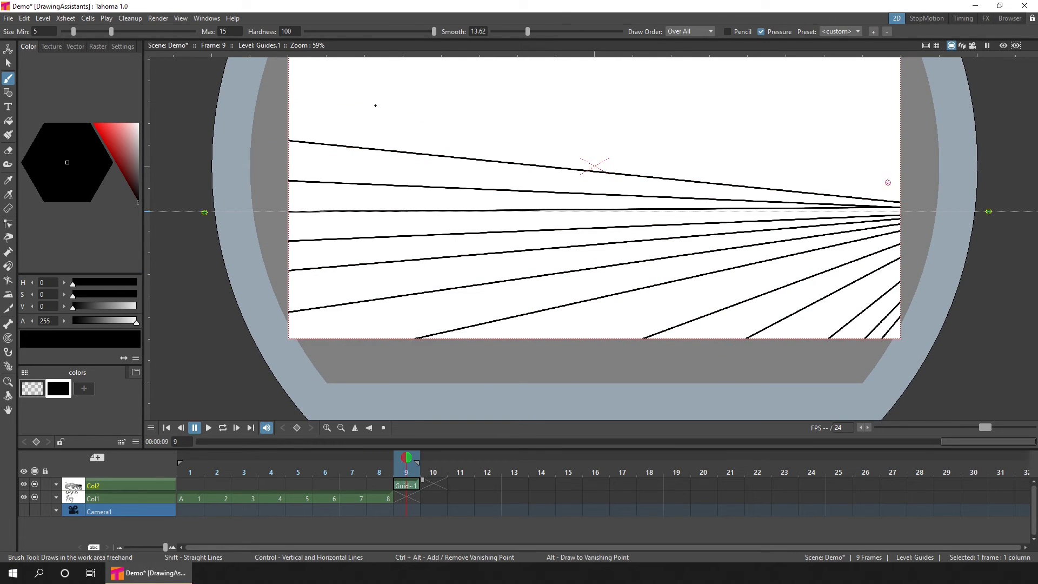
pyautogui.moveTo(290, 93); pyautogui.dragTo(897, 207)
pyautogui.scroll(2, 348, 167)
pyautogui.moveTo(440, 84); pyautogui.dragTo(864, 262)
pyautogui.moveTo(348, 84); pyautogui.dragTo(864, 268)
pyautogui.moveTo(640, 84); pyautogui.dragTo(864, 238)
pyautogui.moveTo(734, 84); pyautogui.dragTo(864, 211)
# - Draw lines converging on the left vanishing point, then lower the ink alpha to about 61
pyautogui.moveTo(864, 115); pyautogui.dragTo(255, 278)
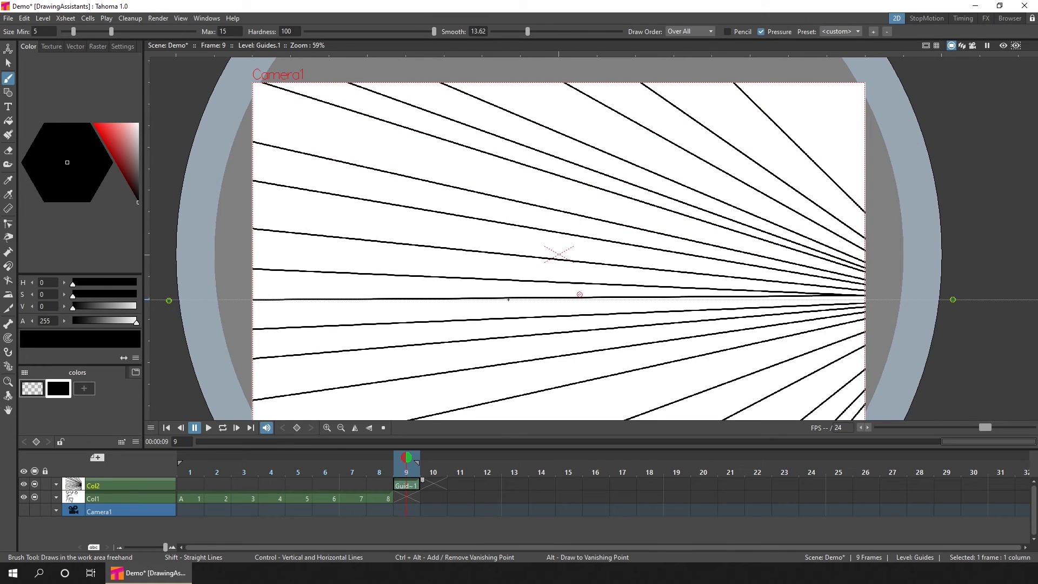
pyautogui.moveTo(379, 84); pyautogui.dragTo(254, 212)
pyautogui.moveTo(479, 84); pyautogui.dragTo(254, 241)
pyautogui.moveTo(562, 84); pyautogui.dragTo(254, 253)
pyautogui.moveTo(673, 84); pyautogui.dragTo(254, 264)
pyautogui.moveTo(781, 84); pyautogui.dragTo(254, 271)
pyautogui.moveTo(846, 252); pyautogui.dragTo(252, 294)
pyautogui.moveTo(865, 188); pyautogui.dragTo(254, 286)
pyautogui.moveTo(253, 318)
pyautogui.mouseDown()
pyautogui.moveTo(865, 303)
pyautogui.moveTo(269, 205)
pyautogui.mouseUp()
pyautogui.scroll(-3, 540, 243)
pyautogui.moveTo(706, 319); pyautogui.dragTo(269, 212)
pyautogui.moveTo(498, 318); pyautogui.dragTo(269, 226)
pyautogui.moveTo(136, 322); pyautogui.dragTo(103, 322)
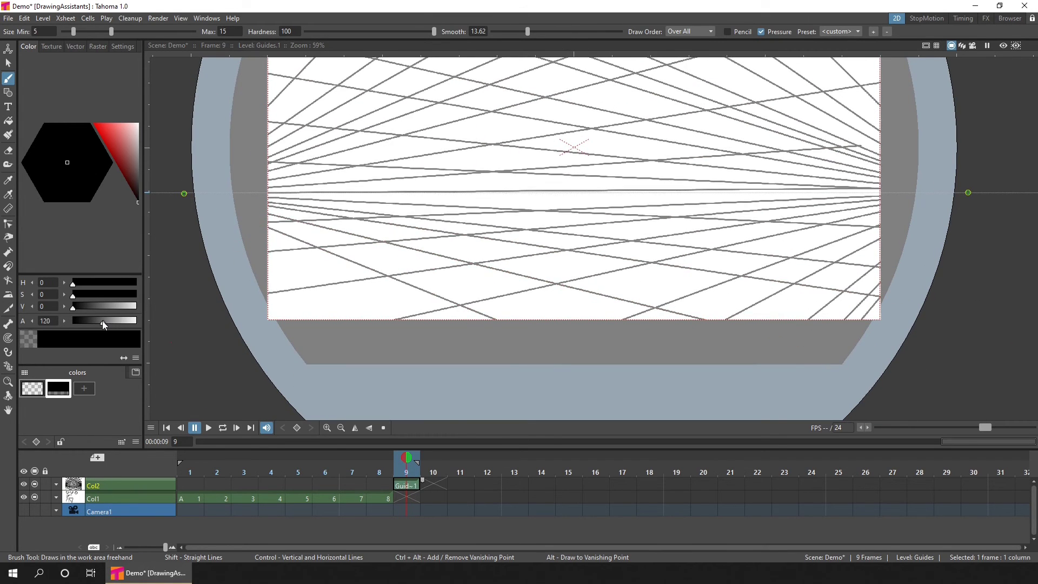
# - Tint the guide column red and draw a first cube on level A's frame 9
pyautogui.click(121, 156)
pyautogui.click(403, 500)
pyautogui.hotkey('ctrl', 's')
pyautogui.moveTo(446, 304)
pyautogui.mouseDown()
pyautogui.moveTo(445, 372)
pyautogui.moveTo(497, 357)
pyautogui.moveTo(493, 302)
pyautogui.moveTo(505, 318)
pyautogui.moveTo(504, 356)
pyautogui.mouseUp()
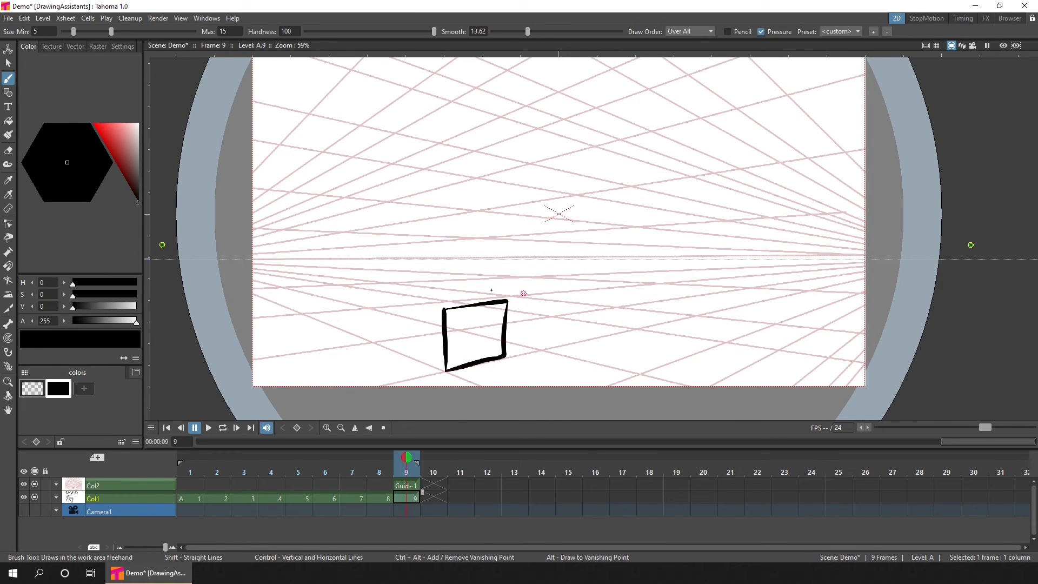
pyautogui.moveTo(445, 372)
pyautogui.mouseDown()
pyautogui.moveTo(397, 332)
pyautogui.moveTo(398, 346)
pyautogui.mouseUp()
pyautogui.moveTo(397, 298)
pyautogui.mouseDown()
pyautogui.moveTo(505, 301)
pyautogui.moveTo(449, 294)
pyautogui.mouseUp()
# - Draw a second cube near the top left following the guides, then save the scene
pyautogui.moveTo(358, 132)
pyautogui.mouseDown()
pyautogui.moveTo(416, 89)
pyautogui.moveTo(410, 157)
pyautogui.mouseUp()
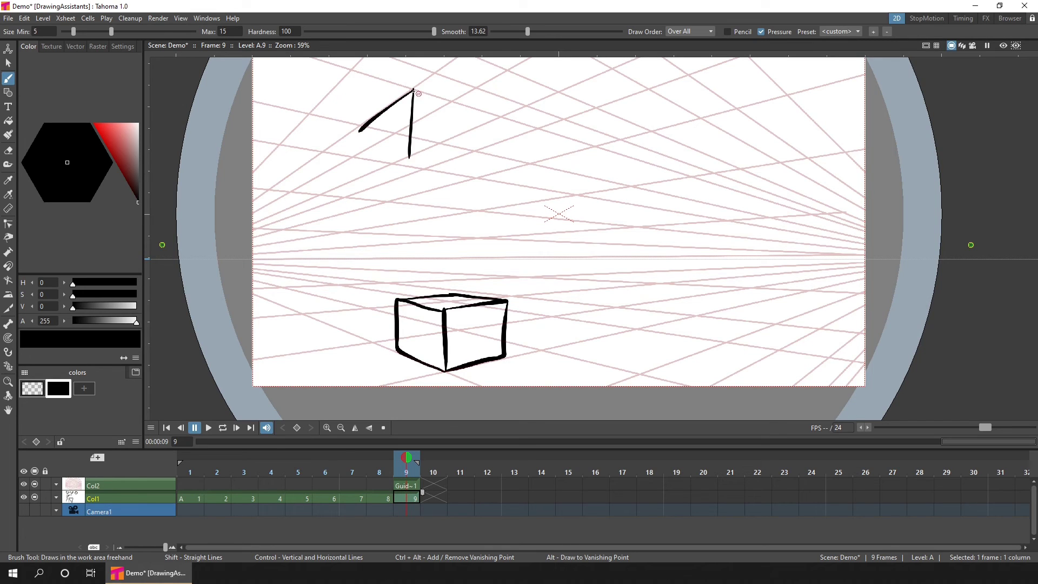
pyautogui.moveTo(414, 91); pyautogui.dragTo(483, 111)
pyautogui.moveTo(409, 158); pyautogui.dragTo(482, 176)
pyautogui.moveTo(482, 112); pyautogui.dragTo(484, 177)
pyautogui.moveTo(409, 158); pyautogui.dragTo(358, 181)
pyautogui.moveTo(360, 132)
pyautogui.mouseDown()
pyautogui.moveTo(358, 181)
pyautogui.moveTo(438, 191)
pyautogui.moveTo(482, 177)
pyautogui.mouseUp()
pyautogui.hotkey('ctrl', 's')
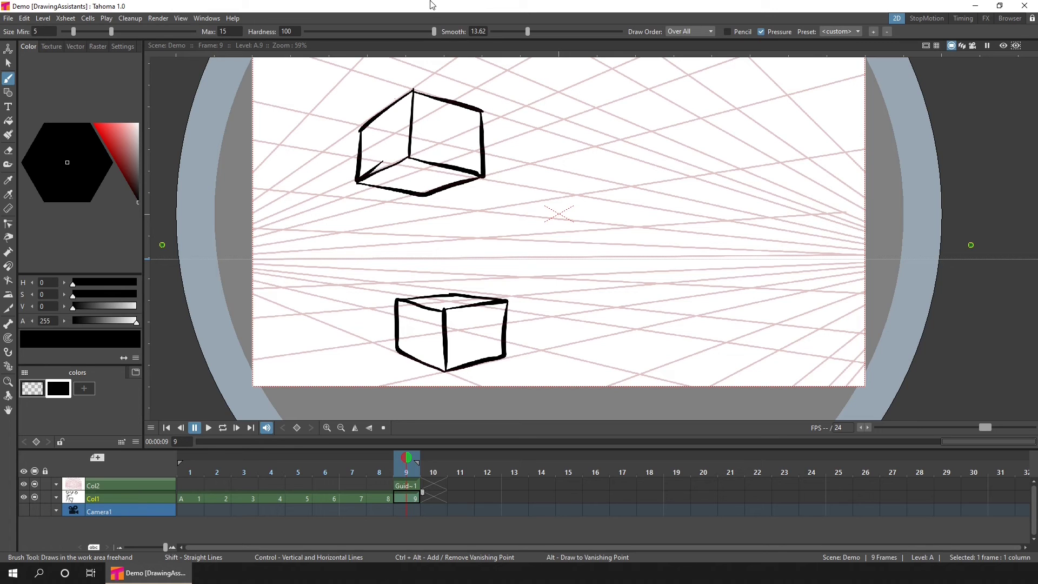
# - On the Guides level at frame 10, draw the box's front face in perspective
pyautogui.click(438, 485)
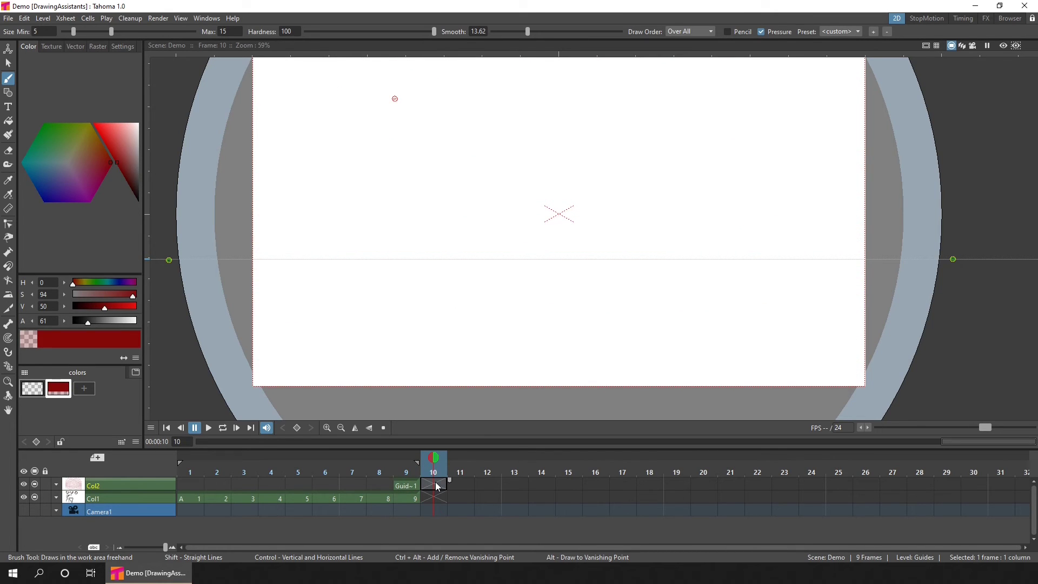
pyautogui.click(419, 333)
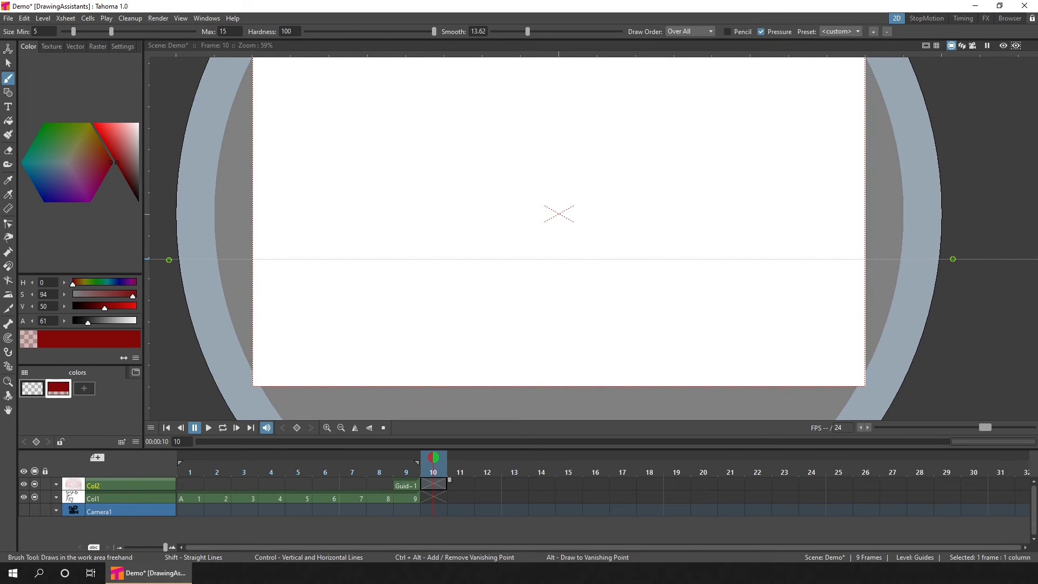
pyautogui.moveTo(420, 287); pyautogui.dragTo(420, 367)
pyautogui.moveTo(421, 287); pyautogui.dragTo(518, 280)
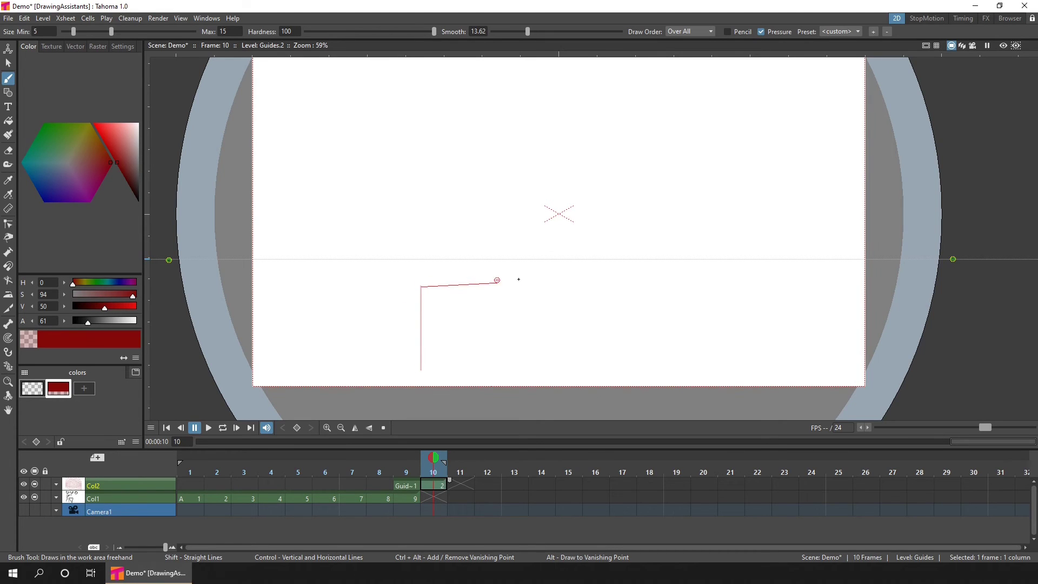
pyautogui.moveTo(421, 369); pyautogui.dragTo(517, 349)
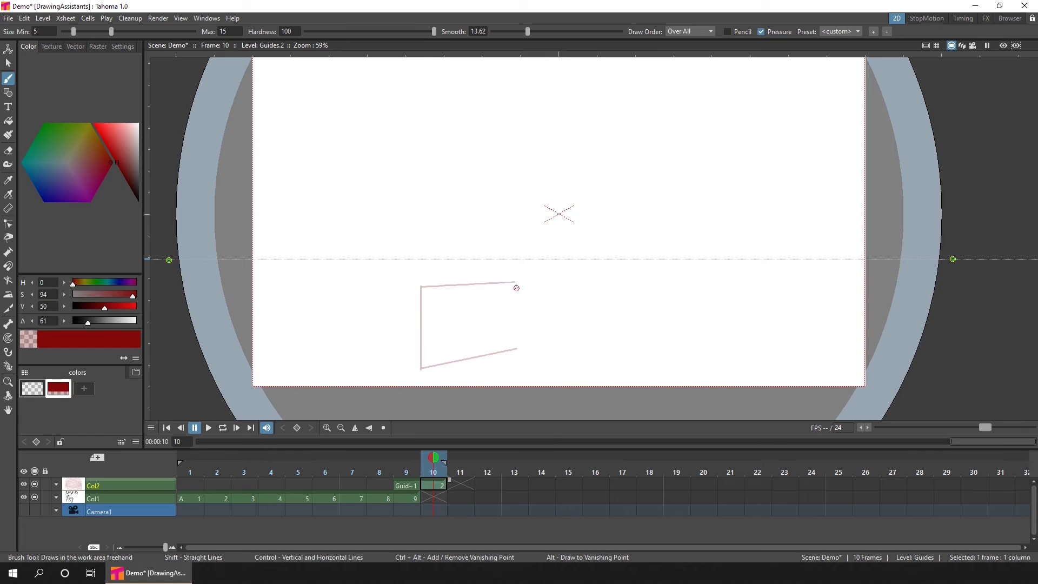
pyautogui.moveTo(515, 282); pyautogui.dragTo(515, 350)
# - Add the box's left face and back top edges toward the vanishing points, then save
pyautogui.moveTo(421, 287); pyautogui.dragTo(347, 285)
pyautogui.moveTo(421, 368)
pyautogui.mouseDown()
pyautogui.moveTo(349, 347)
pyautogui.moveTo(346, 336)
pyautogui.mouseUp()
pyautogui.moveTo(347, 280); pyautogui.dragTo(347, 323)
pyautogui.moveTo(346, 280); pyautogui.dragTo(426, 277)
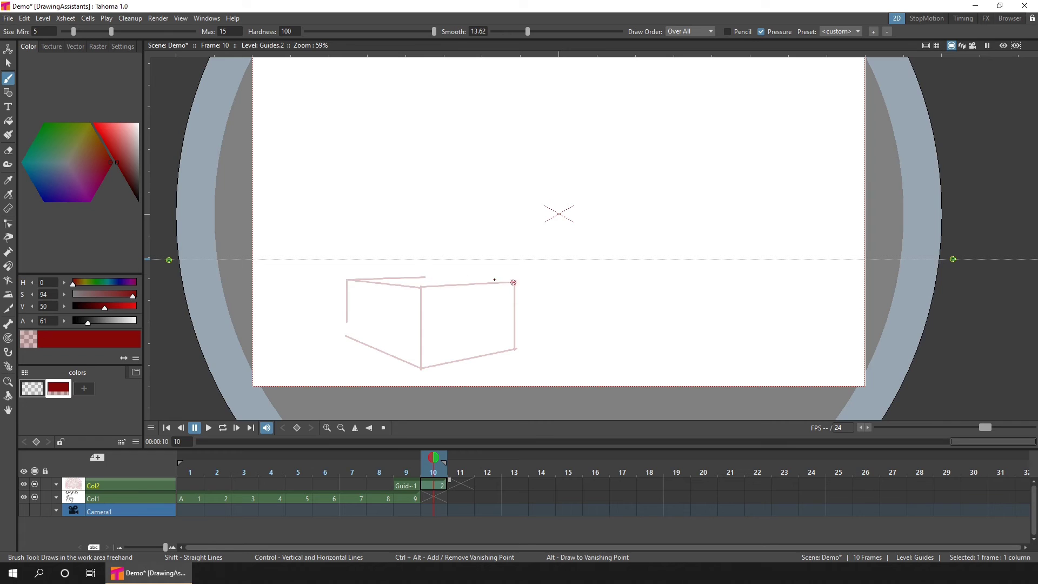
pyautogui.moveTo(513, 282); pyautogui.dragTo(425, 277)
pyautogui.moveTo(348, 322); pyautogui.dragTo(346, 336)
pyautogui.hotkey('ctrl', 's')
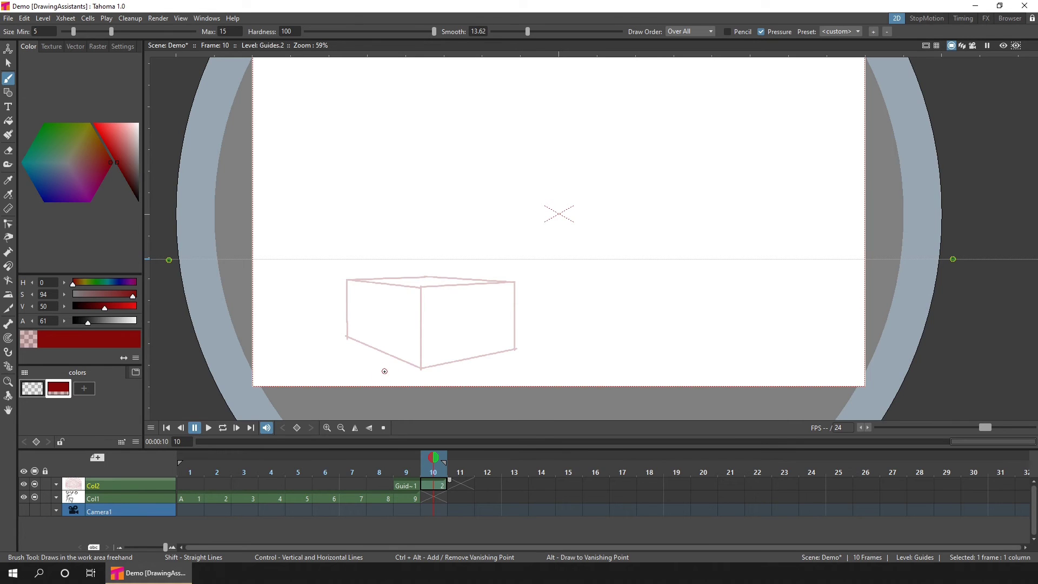
# - Ink over the red guide box on level A's frame 10 with bold black strokes and save
pyautogui.click(432, 495)
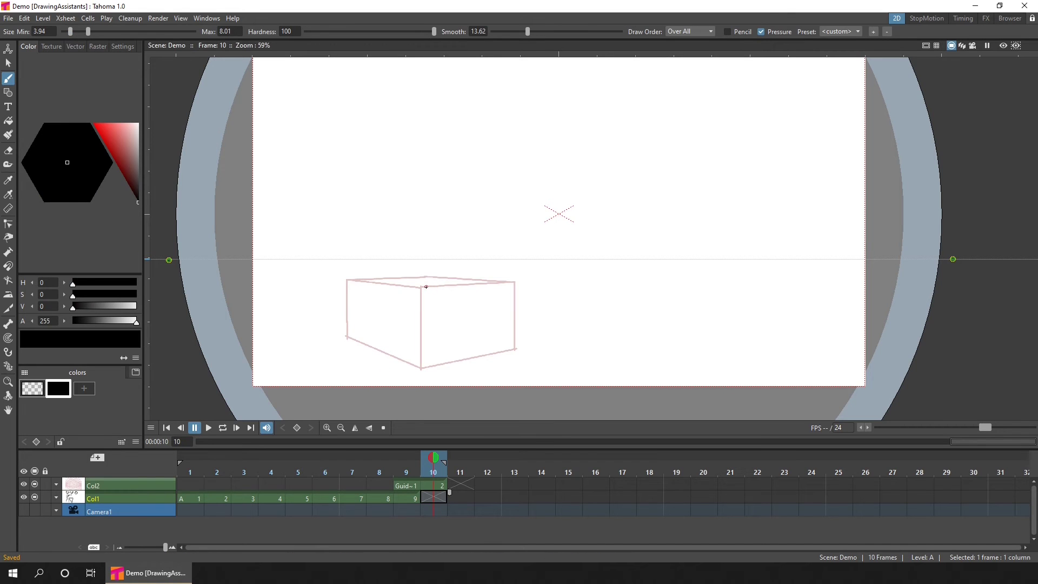
pyautogui.moveTo(427, 287)
pyautogui.mouseDown()
pyautogui.moveTo(514, 284)
pyautogui.moveTo(423, 339)
pyautogui.moveTo(422, 353)
pyautogui.moveTo(441, 365)
pyautogui.moveTo(515, 349)
pyautogui.mouseUp()
pyautogui.moveTo(515, 292); pyautogui.dragTo(516, 349)
pyautogui.moveTo(478, 292)
pyautogui.mouseDown()
pyautogui.moveTo(477, 302)
pyautogui.moveTo(348, 281)
pyautogui.moveTo(348, 338)
pyautogui.moveTo(422, 369)
pyautogui.mouseUp()
pyautogui.moveTo(428, 283); pyautogui.dragTo(417, 310)
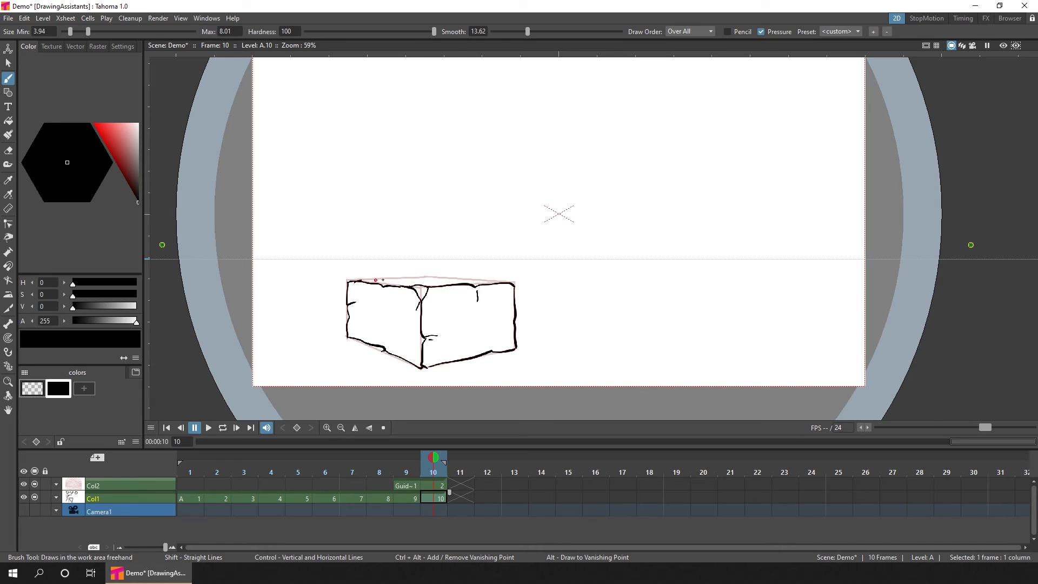
pyautogui.moveTo(376, 279)
pyautogui.mouseDown()
pyautogui.moveTo(508, 282)
pyautogui.moveTo(477, 318)
pyautogui.mouseUp()
pyautogui.hotkey('ctrl', 's')
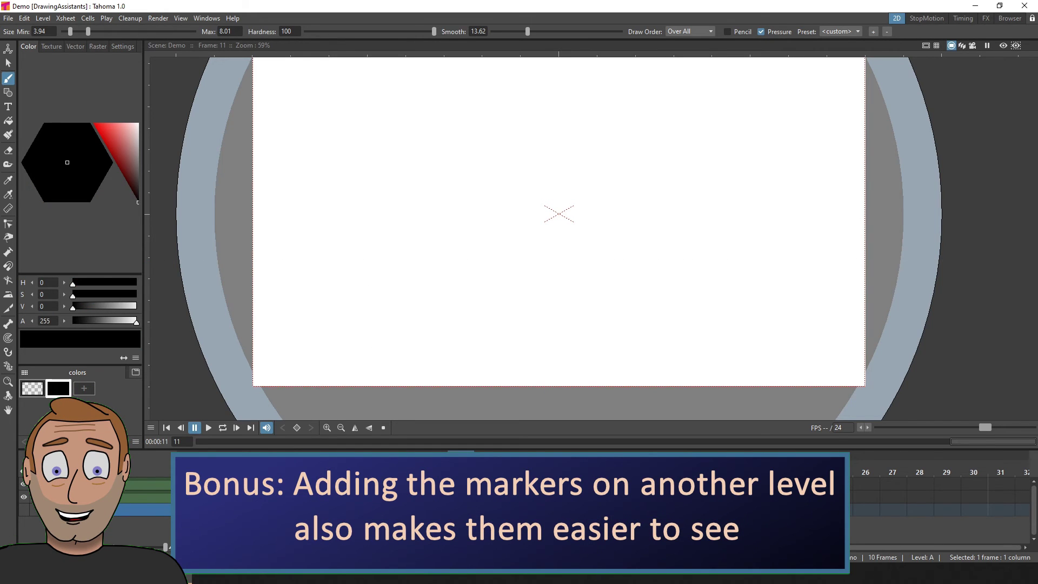
# - Create a Vector Level named Markers and save the scene
pyautogui.hotkey('alt', 'n')
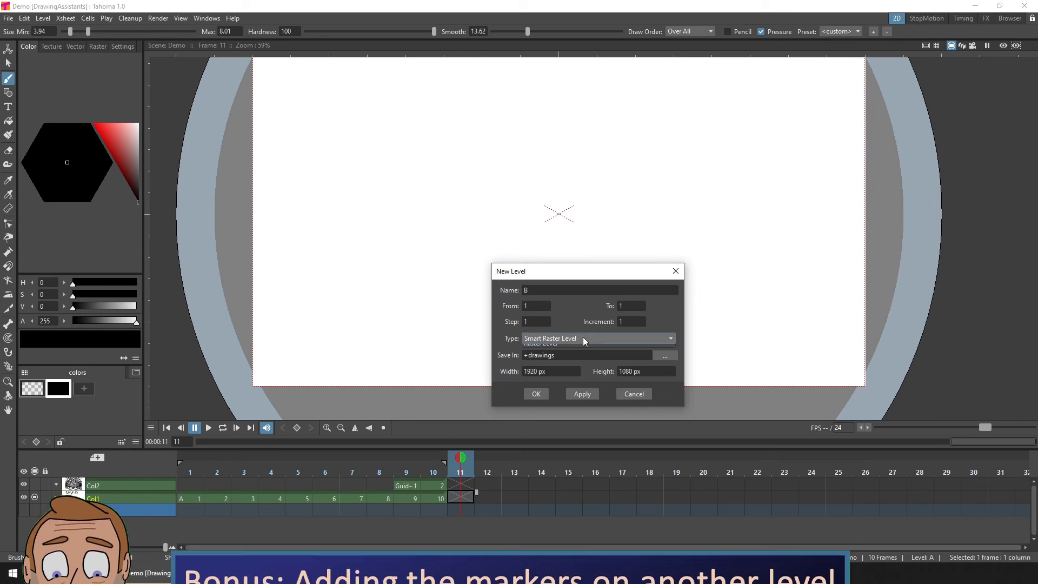
pyautogui.click(583, 338)
pyautogui.click(557, 349)
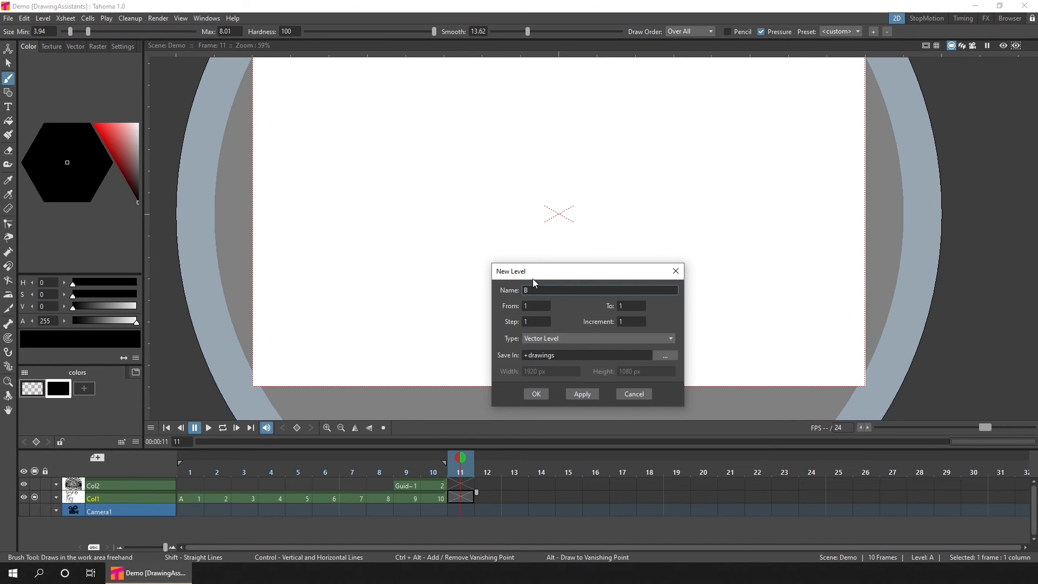
pyautogui.write('Markers')
pyautogui.click(536, 393)
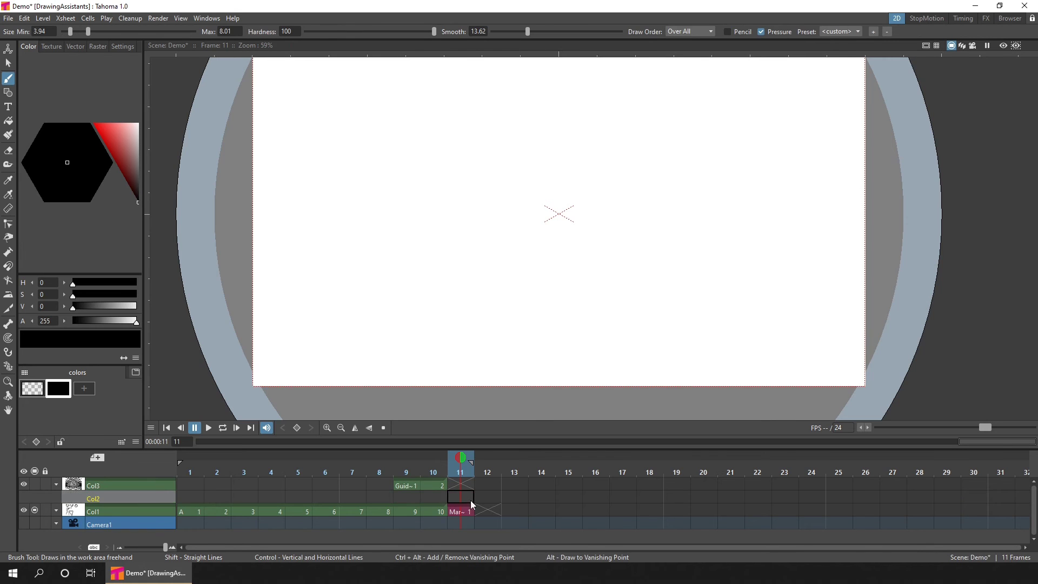
pyautogui.hotkey('ctrl', 's')
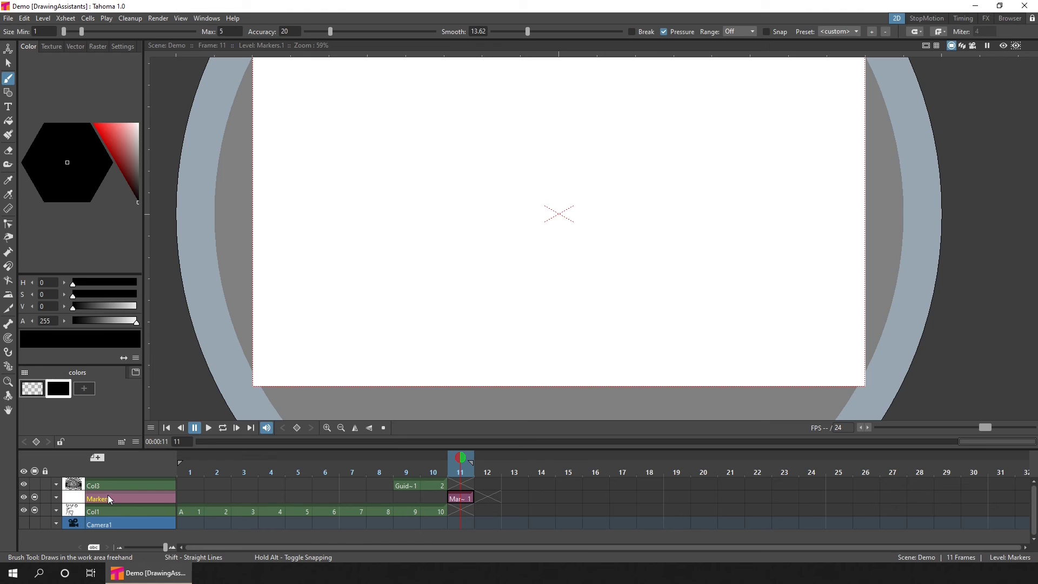
# - Try an X marker on the canvas, undo it, and select the Markers cell at frame 11
pyautogui.moveTo(335, 200)
pyautogui.mouseDown()
pyautogui.moveTo(313, 223)
pyautogui.moveTo(342, 226)
pyautogui.mouseUp()
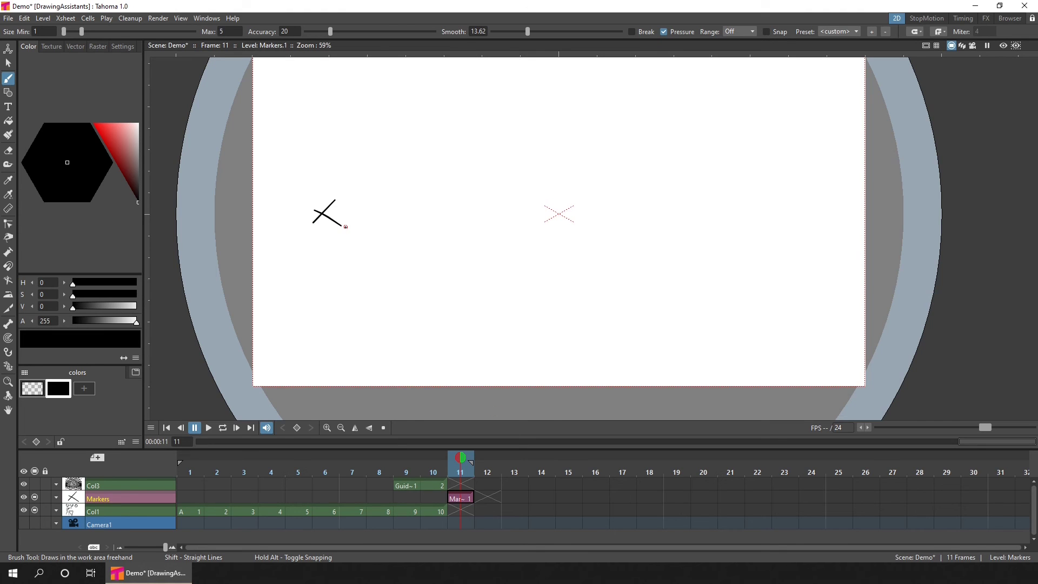
pyautogui.hotkey('ctrl', 'z')
pyautogui.hotkey('ctrl', 'z')
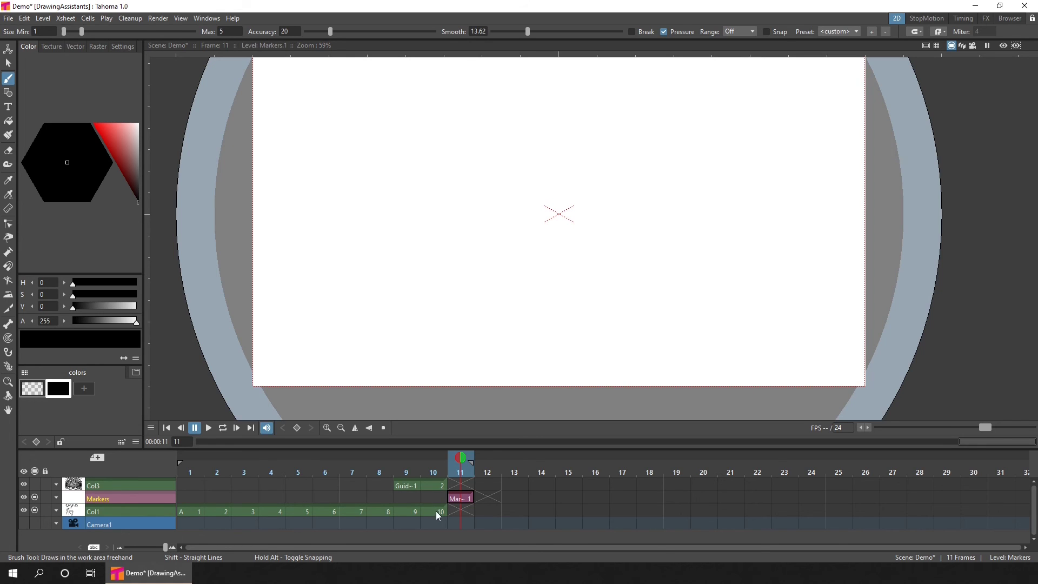
pyautogui.click(460, 498)
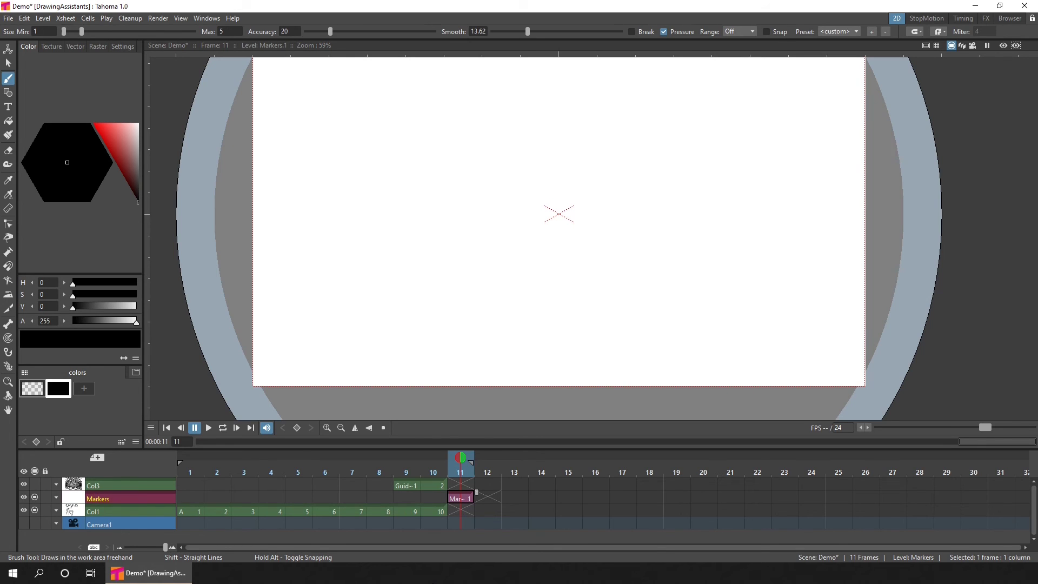
# - From frame 9, add ruler guides along the horizon and at both vanishing points, then return to Markers frame 11
pyautogui.click(412, 509)
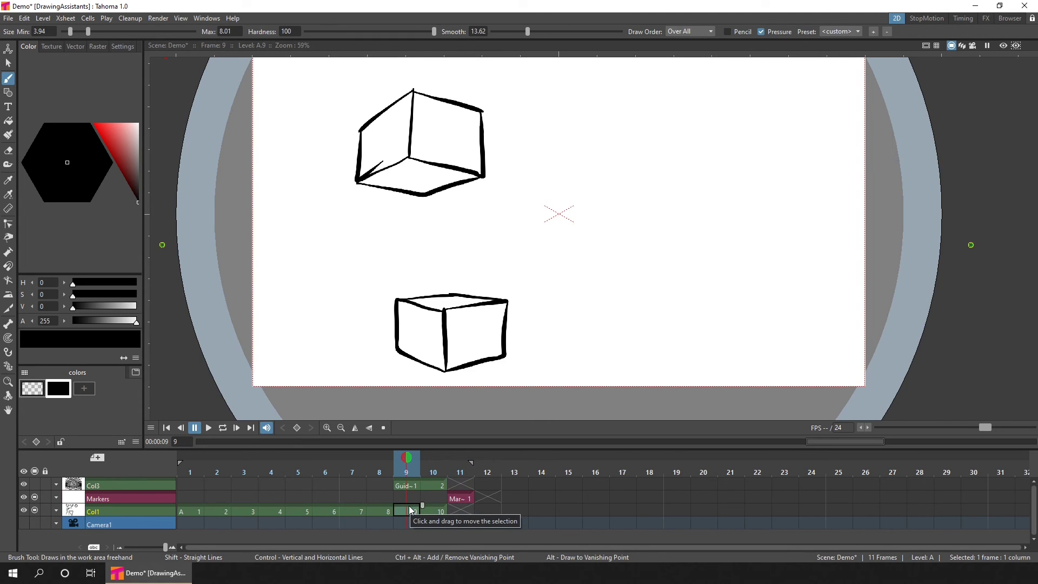
pyautogui.moveTo(146, 245); pyautogui.dragTo(143, 244)
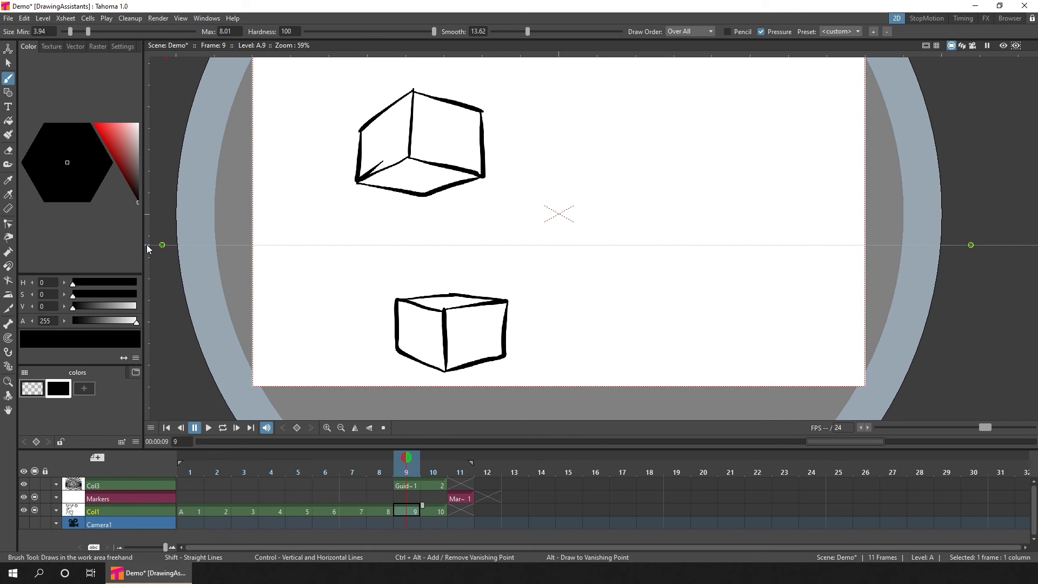
pyautogui.moveTo(170, 52); pyautogui.dragTo(163, 56)
pyautogui.moveTo(956, 54); pyautogui.dragTo(974, 59)
pyautogui.click(462, 498)
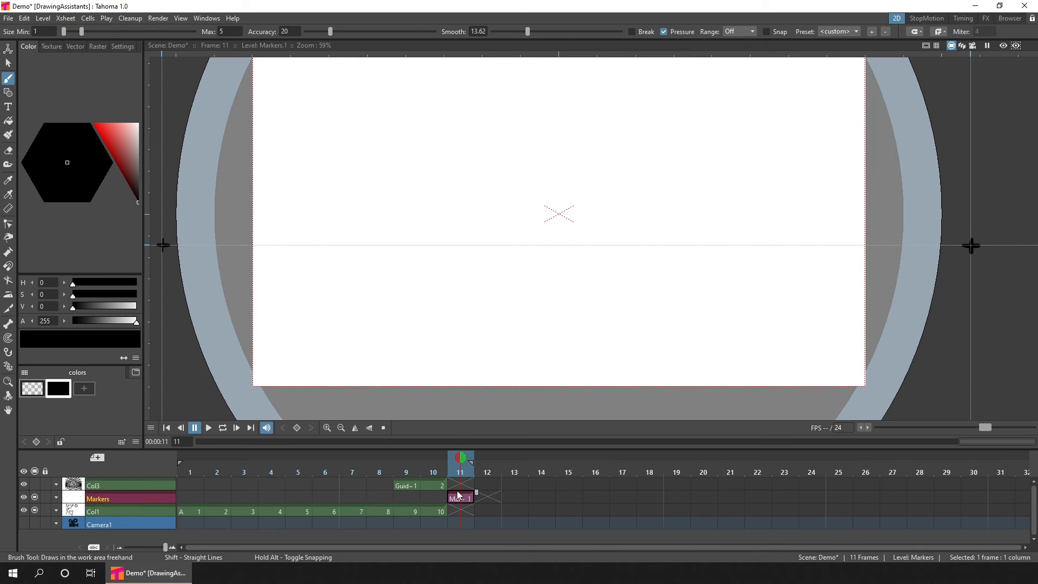
# - Create the new smart raster level B and save the scene
pyautogui.click(100, 457)
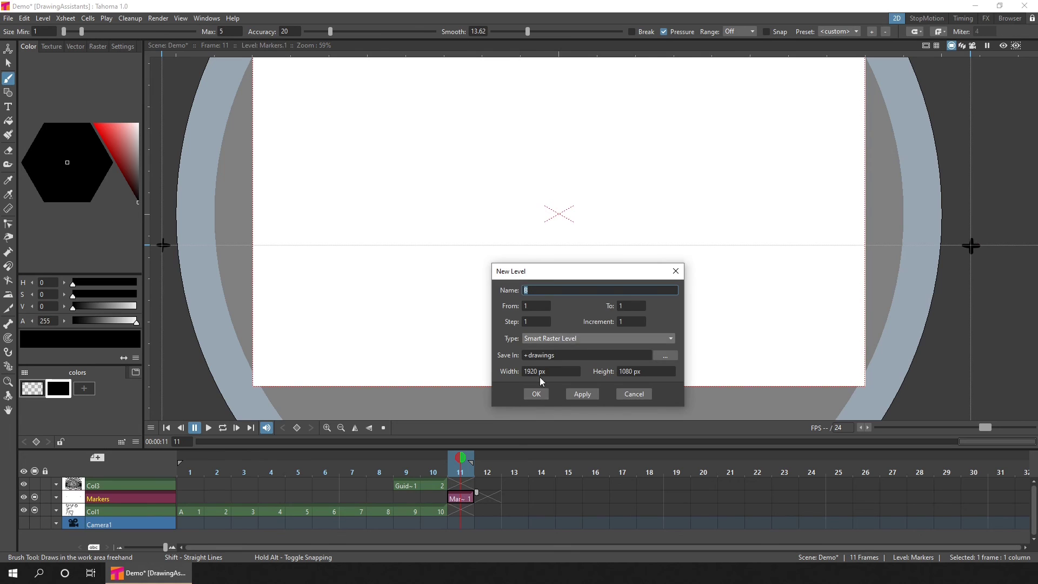
pyautogui.click(537, 394)
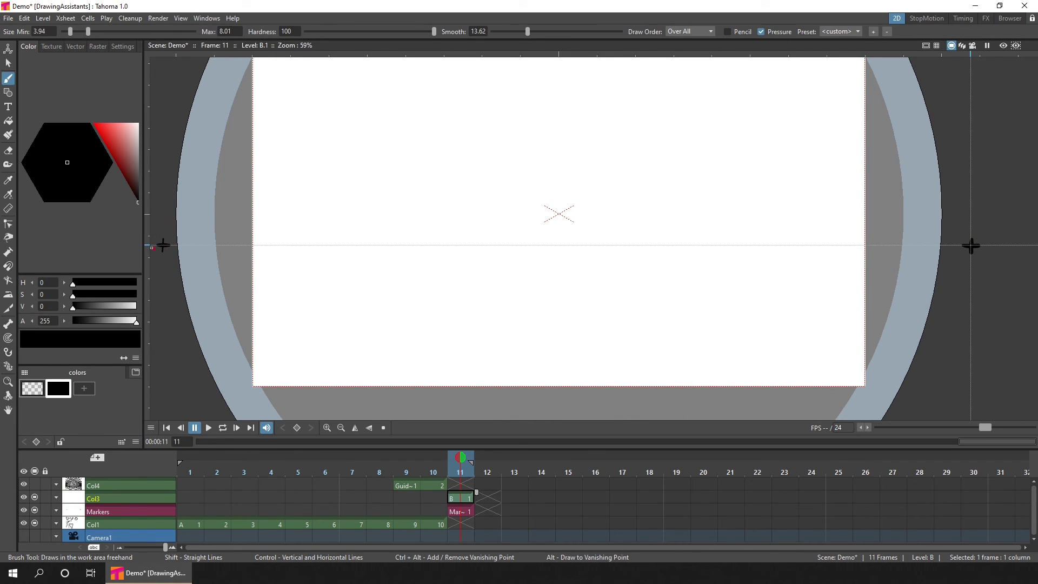
pyautogui.hotkey('ctrl', 's')
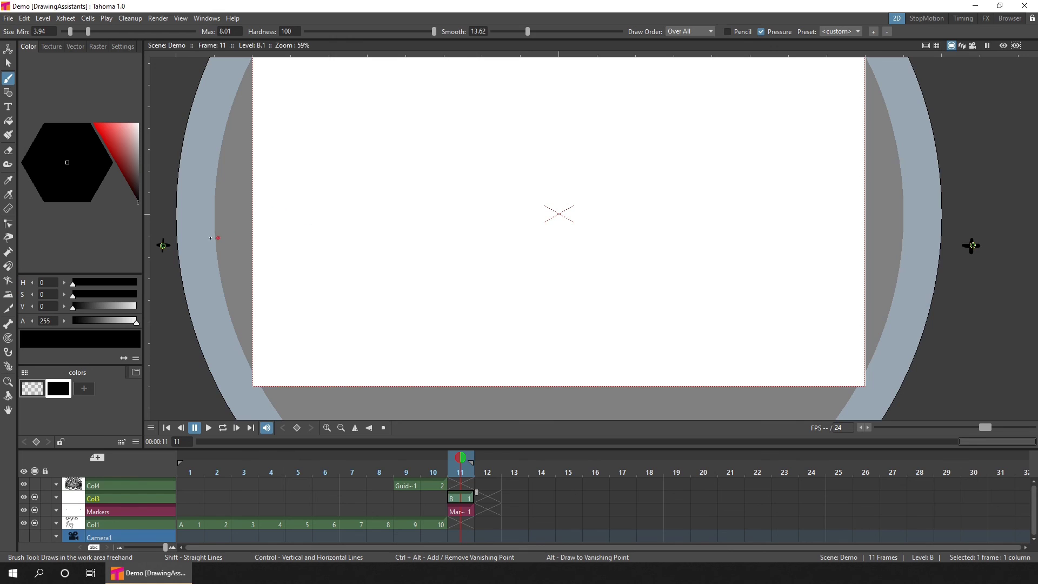
# - Draw three lines toward the left and three toward the right vanishing point, then save
pyautogui.moveTo(258, 228); pyautogui.dragTo(468, 191)
pyautogui.moveTo(263, 246); pyautogui.dragTo(438, 245)
pyautogui.moveTo(266, 268); pyautogui.dragTo(389, 296)
pyautogui.moveTo(850, 266); pyautogui.dragTo(722, 288)
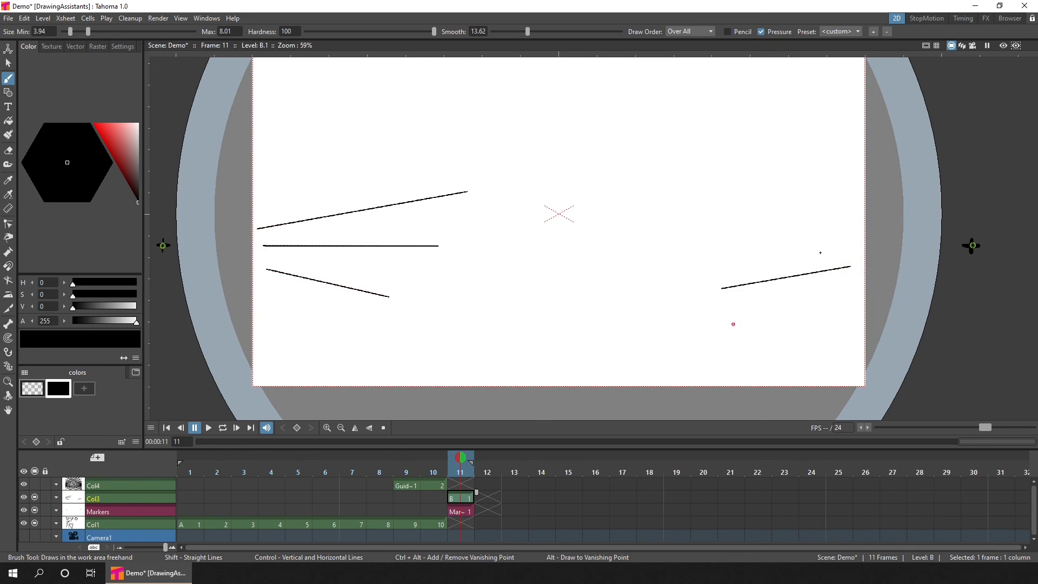
pyautogui.moveTo(835, 244); pyautogui.dragTo(729, 243)
pyautogui.moveTo(850, 219); pyautogui.dragTo(684, 185)
pyautogui.hotkey('ctrl', 's')
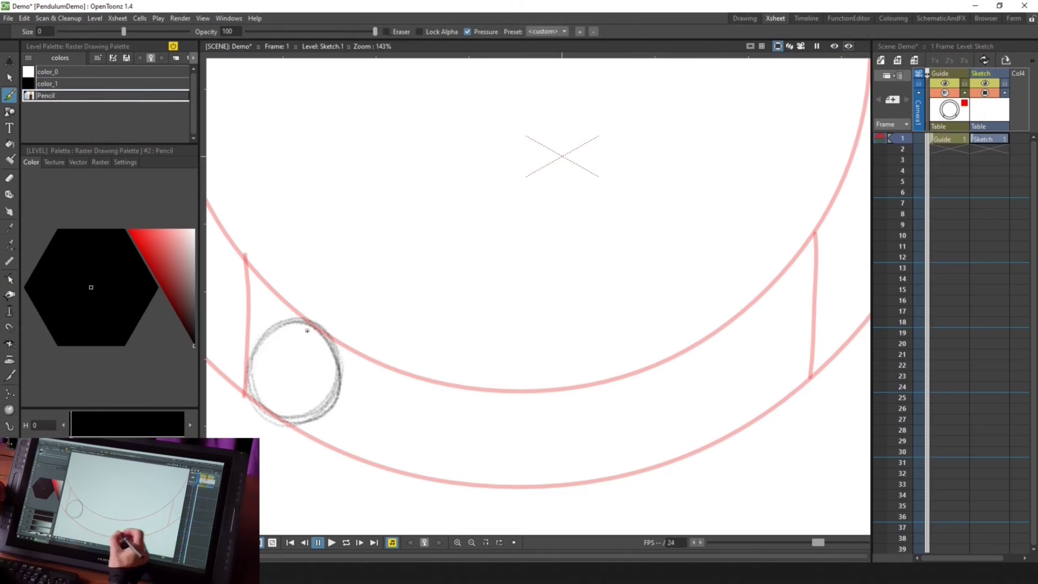
# - Sketch a pencil circle on the right end of the arc at Sketch frame 24
pyautogui.click(989, 387)
pyautogui.moveTo(778, 305); pyautogui.dragTo(767, 303)
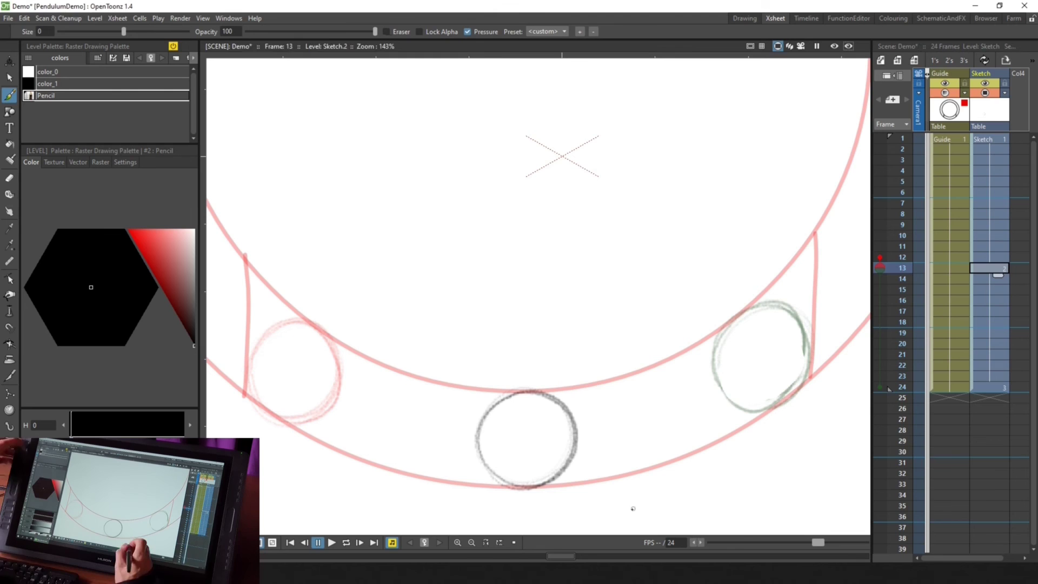
pyautogui.click(994, 268)
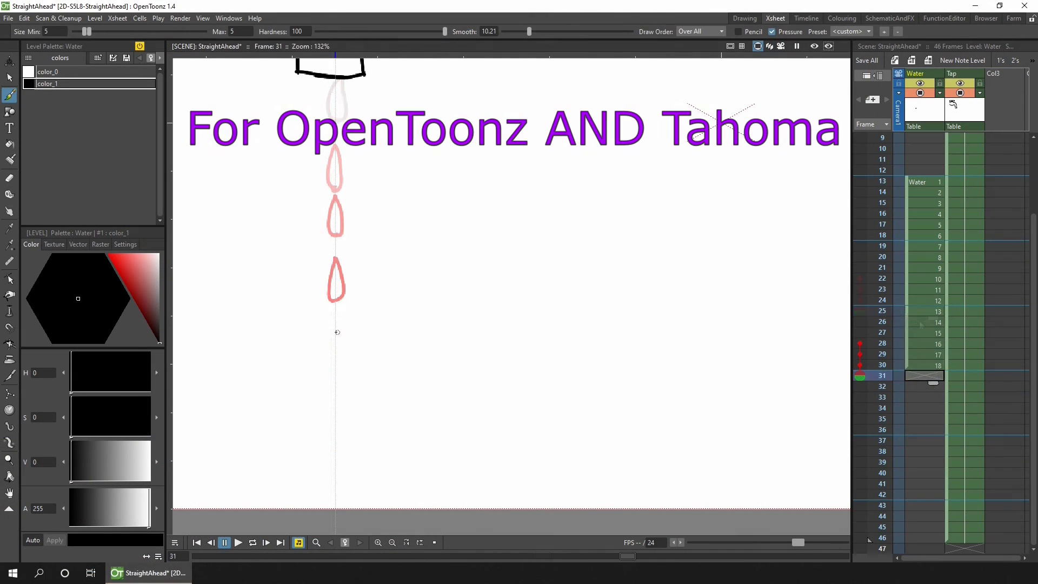
# - Draw a falling water drop, then splash strokes on the following frames through frame 37
pyautogui.moveTo(345, 361); pyautogui.dragTo(328, 373)
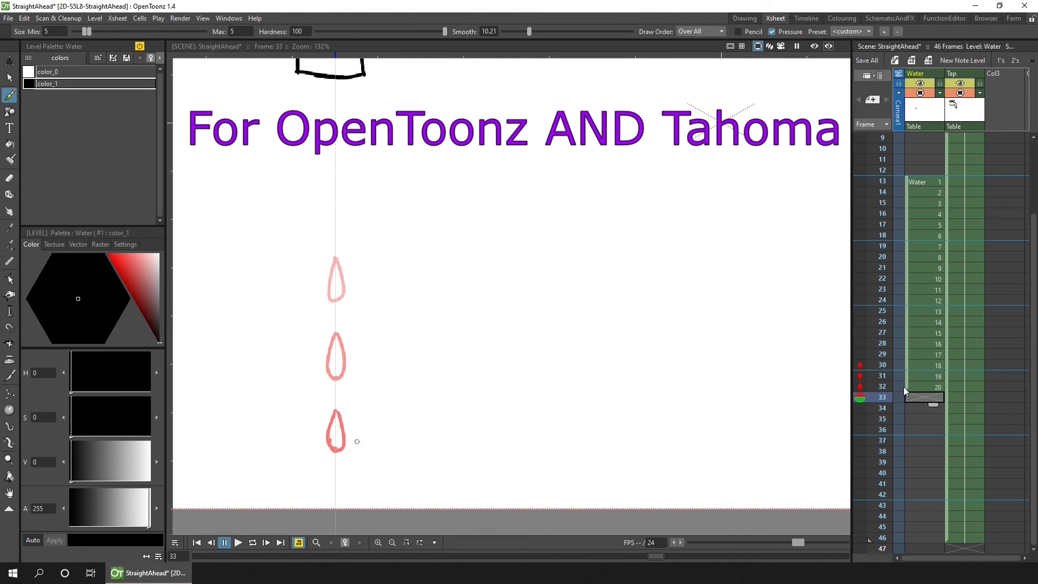
pyautogui.moveTo(337, 489)
pyautogui.mouseDown()
pyautogui.moveTo(313, 471)
pyautogui.moveTo(369, 485)
pyautogui.moveTo(378, 471)
pyautogui.mouseUp()
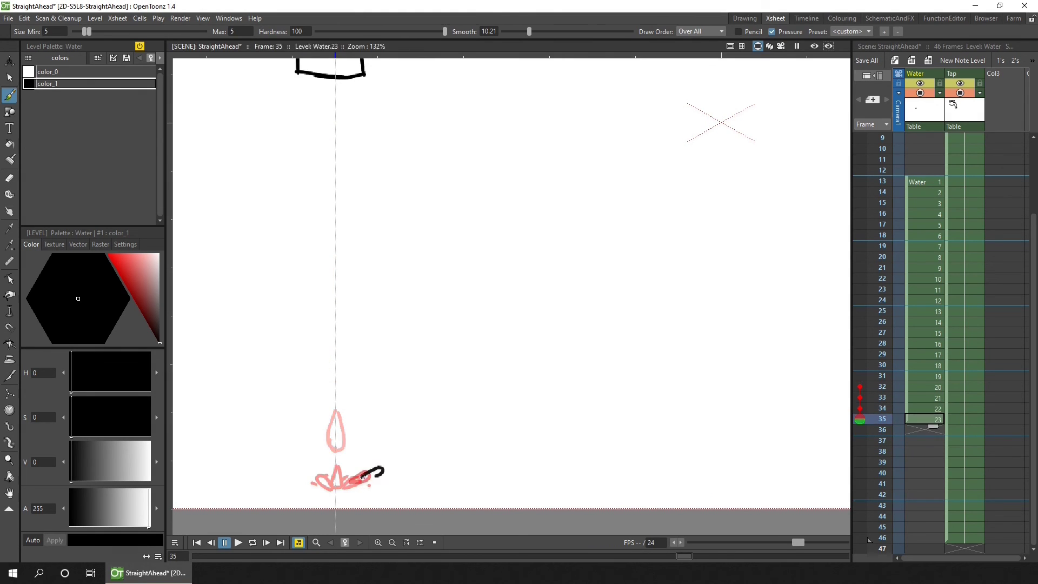
pyautogui.moveTo(423, 466)
pyautogui.mouseDown()
pyautogui.moveTo(410, 470)
pyautogui.moveTo(454, 482)
pyautogui.mouseUp()
pyautogui.press('.')
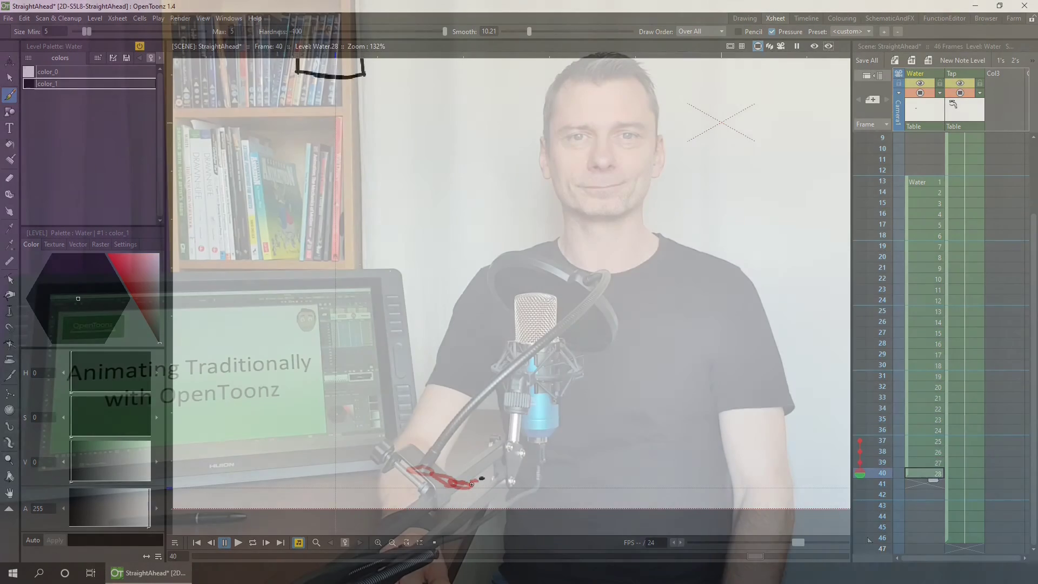